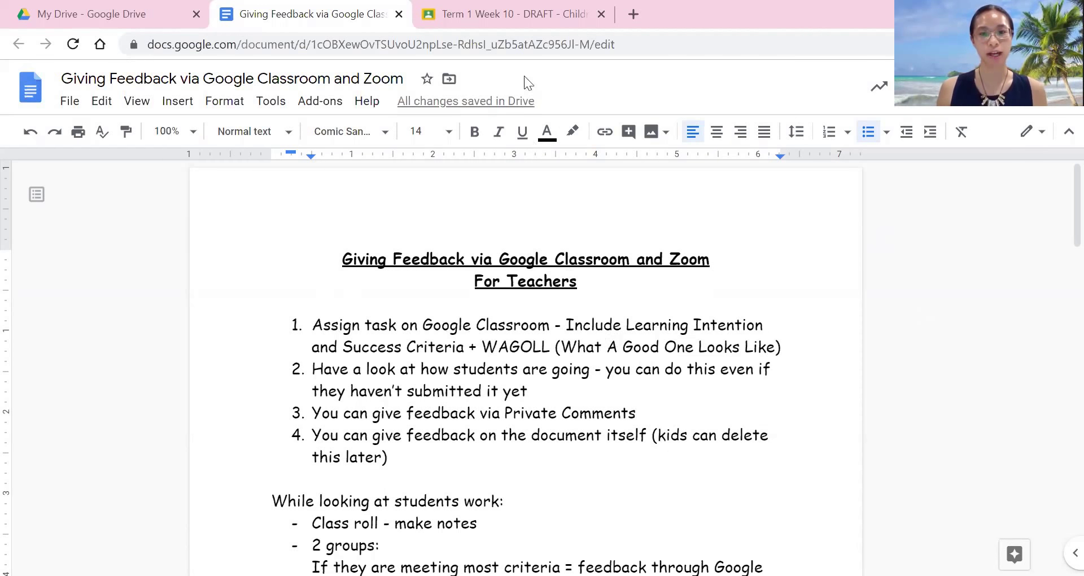
- Switch to the student's Term 1 Week 10 draft slides in Classroom and view the TIB slide
{"action": "left_click", "coordinate": [519, 16]}
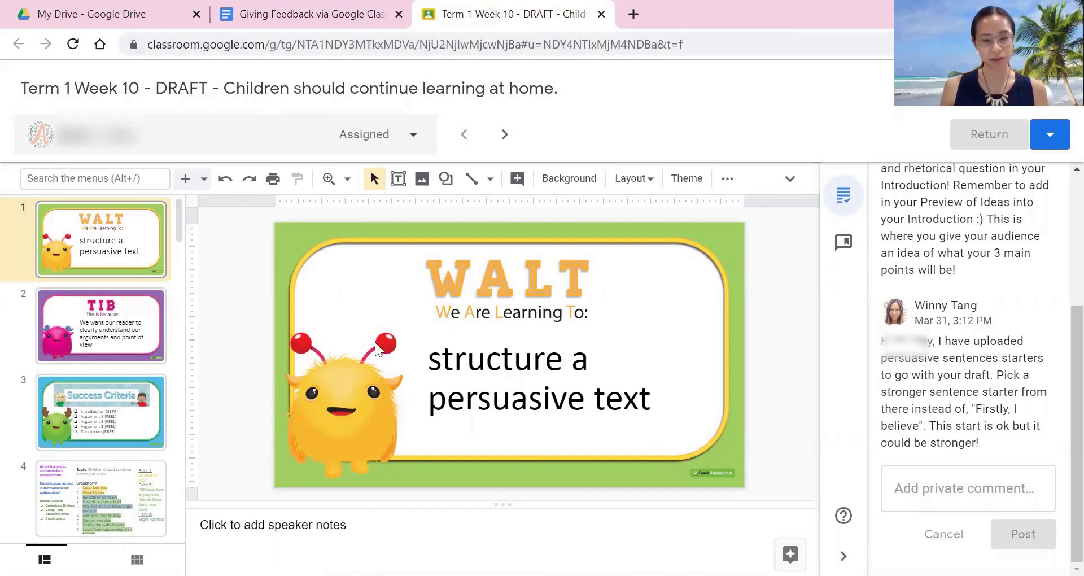
{"action": "left_click", "coordinate": [80, 340]}
- View the Success Criteria slide, then the brainstorm slide with nine colour-grouped ideas in three points
{"action": "scroll", "coordinate": [95, 361], "scroll_direction": "down", "scroll_amount": 2}
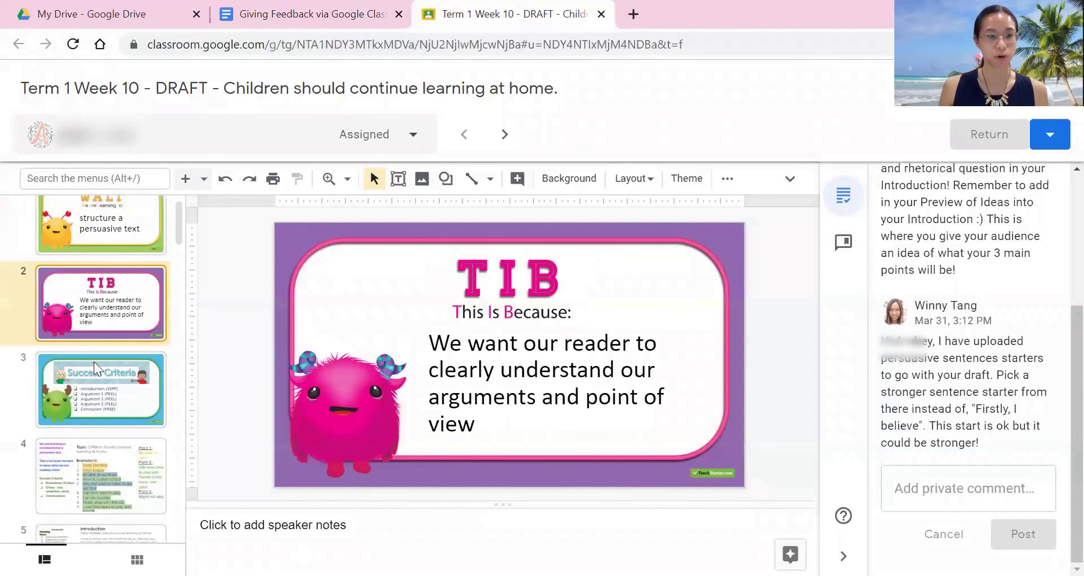
{"action": "left_click", "coordinate": [90, 338]}
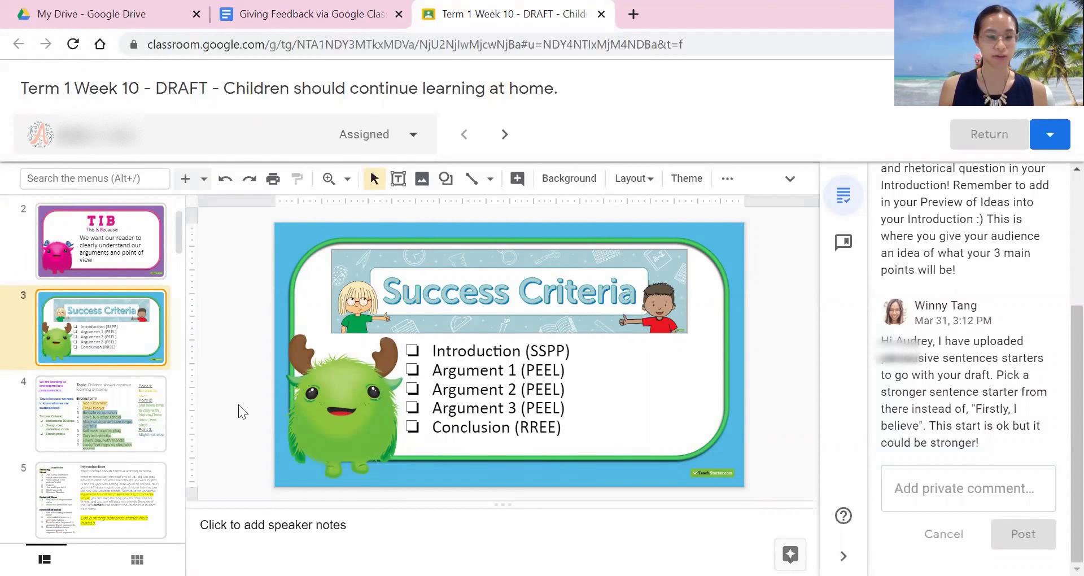
{"action": "scroll", "coordinate": [127, 404], "scroll_direction": "down", "scroll_amount": 2}
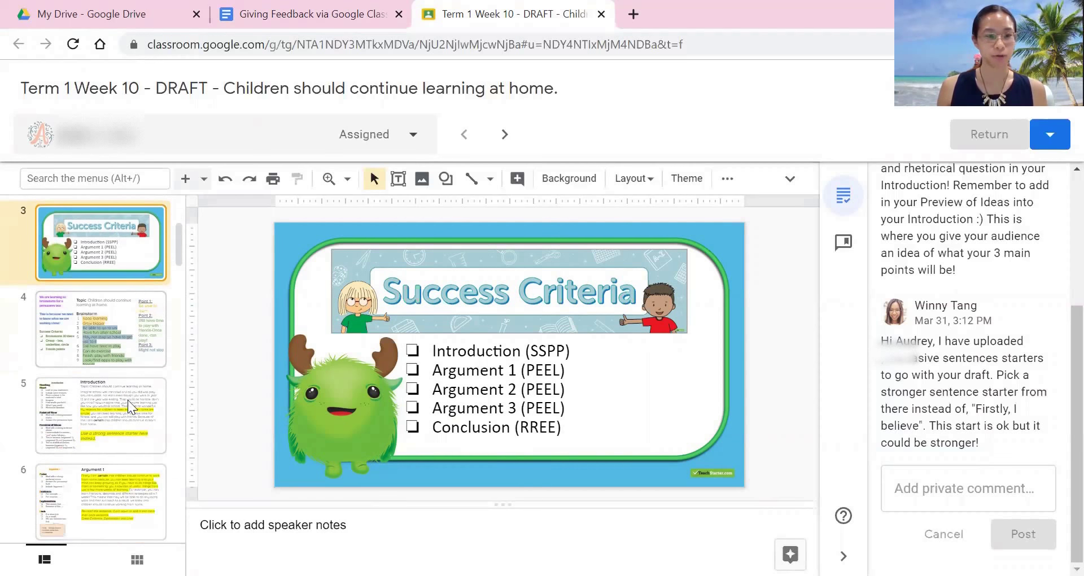
{"action": "left_click", "coordinate": [115, 341]}
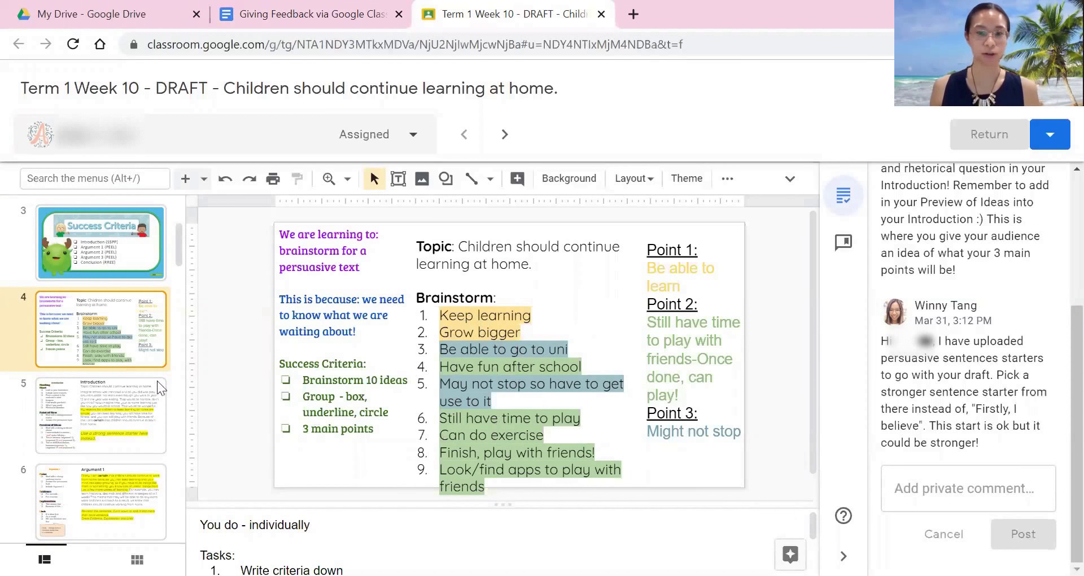
- Read the highlighted feedback on the Introduction, Arguments 1–3 and Conclusion slides
{"action": "left_click", "coordinate": [109, 408]}
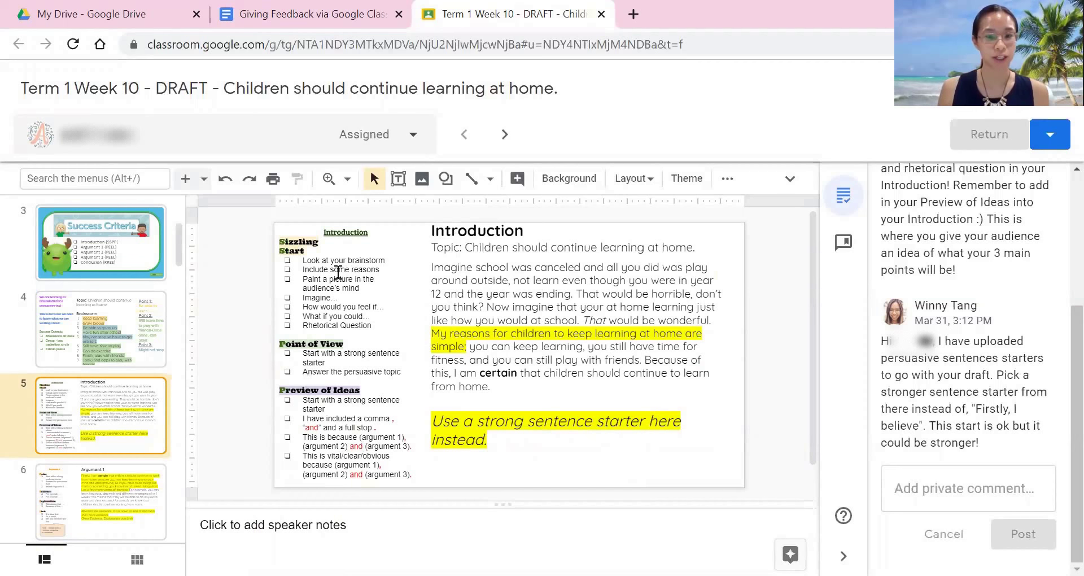
{"action": "left_click", "coordinate": [120, 492]}
{"action": "scroll", "coordinate": [115, 490], "scroll_direction": "down", "scroll_amount": 3}
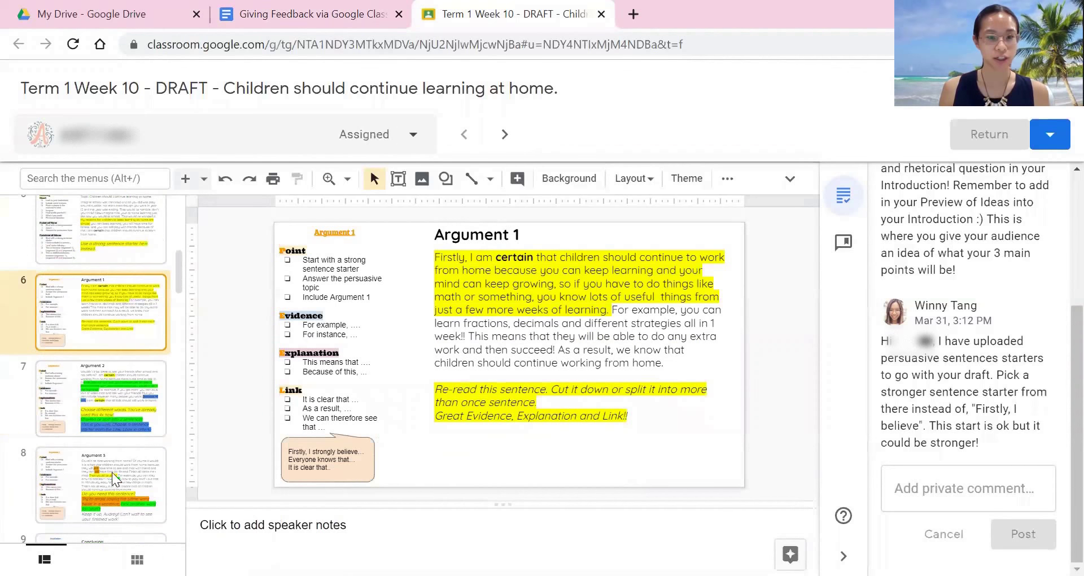
{"action": "left_click", "coordinate": [109, 388]}
{"action": "scroll", "coordinate": [110, 395], "scroll_direction": "down", "scroll_amount": 2}
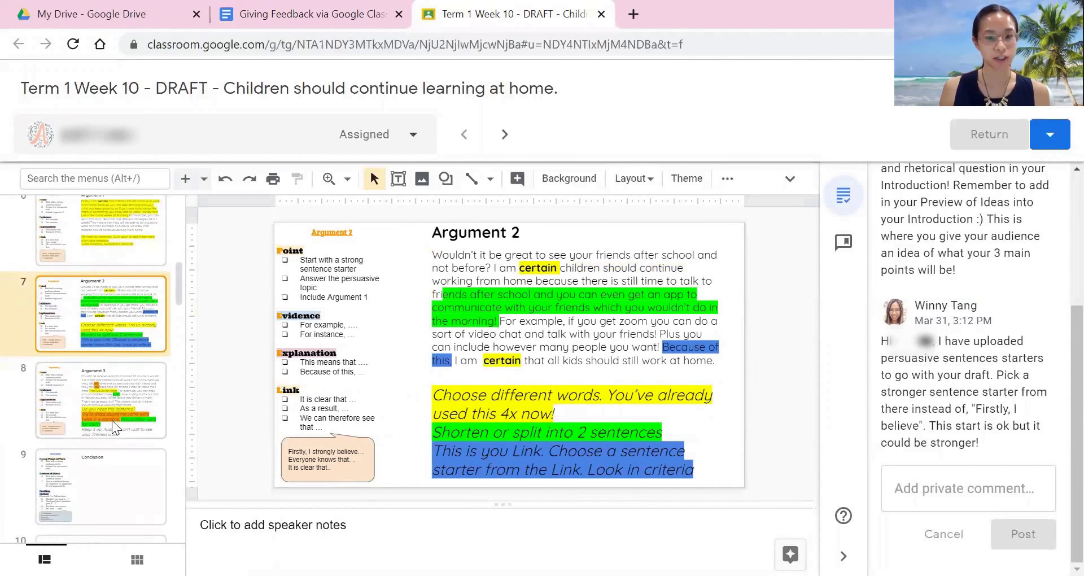
{"action": "left_click", "coordinate": [115, 404]}
{"action": "scroll", "coordinate": [115, 404], "scroll_direction": "down", "scroll_amount": 2}
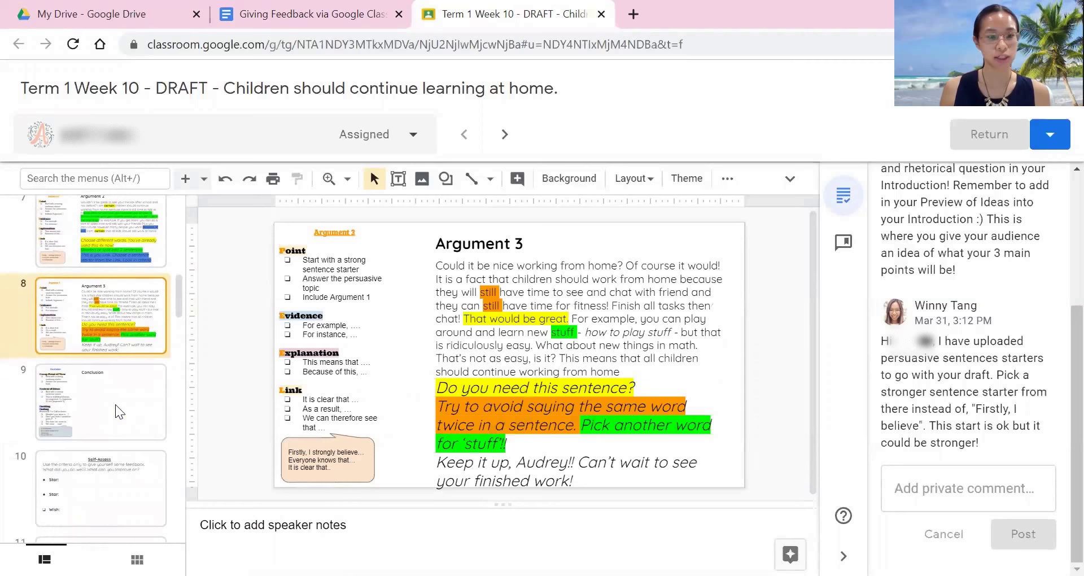
{"action": "left_click", "coordinate": [115, 404]}
- Move through the Self-Assess and Edit, Revise and Publish slides to the empty WAGOLL slide
{"action": "scroll", "coordinate": [128, 396], "scroll_direction": "down", "scroll_amount": 2}
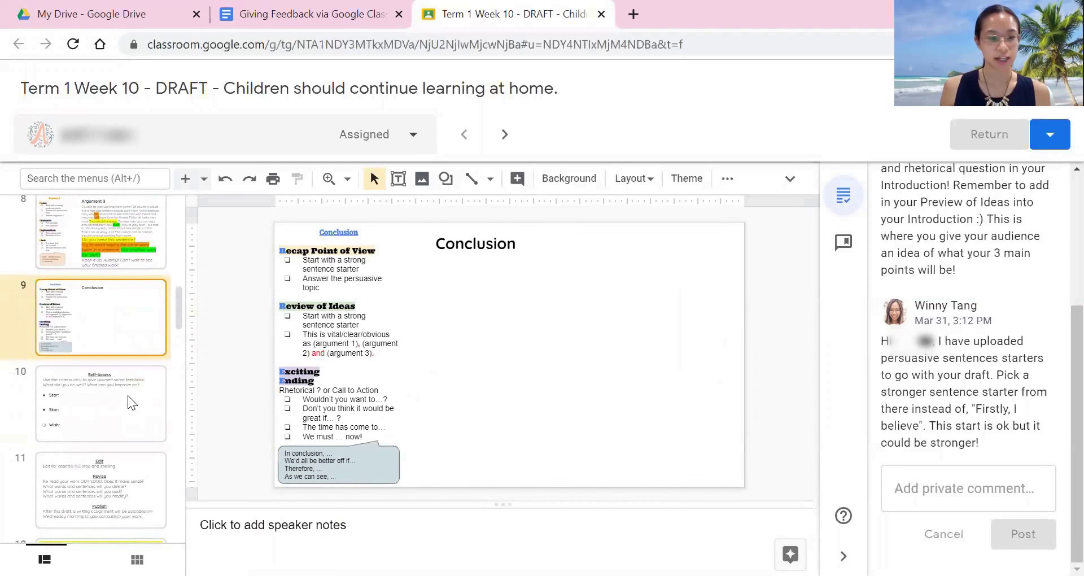
{"action": "left_click", "coordinate": [128, 397]}
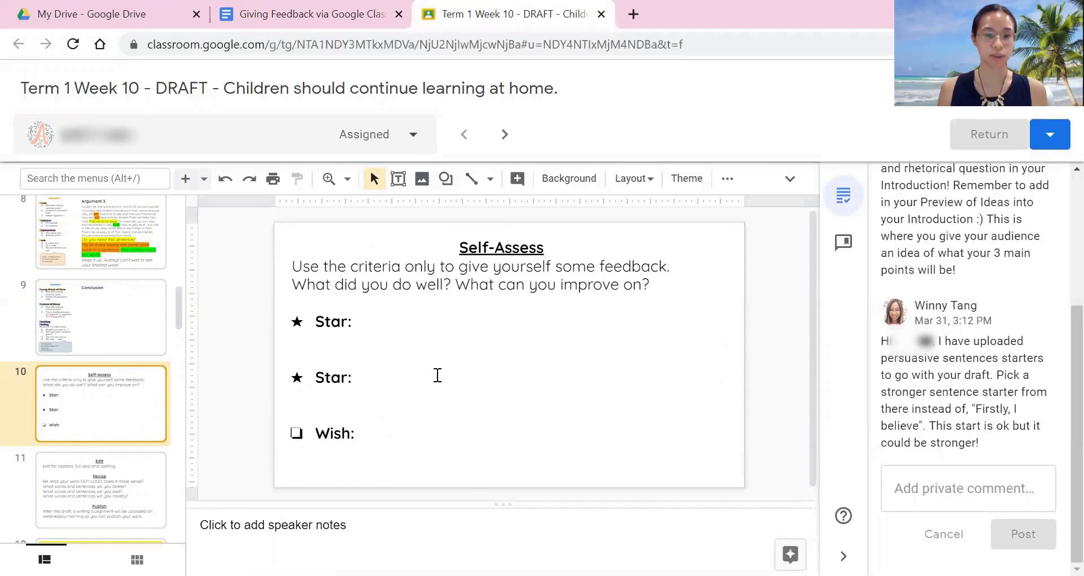
{"action": "scroll", "coordinate": [132, 410], "scroll_direction": "down", "scroll_amount": 1}
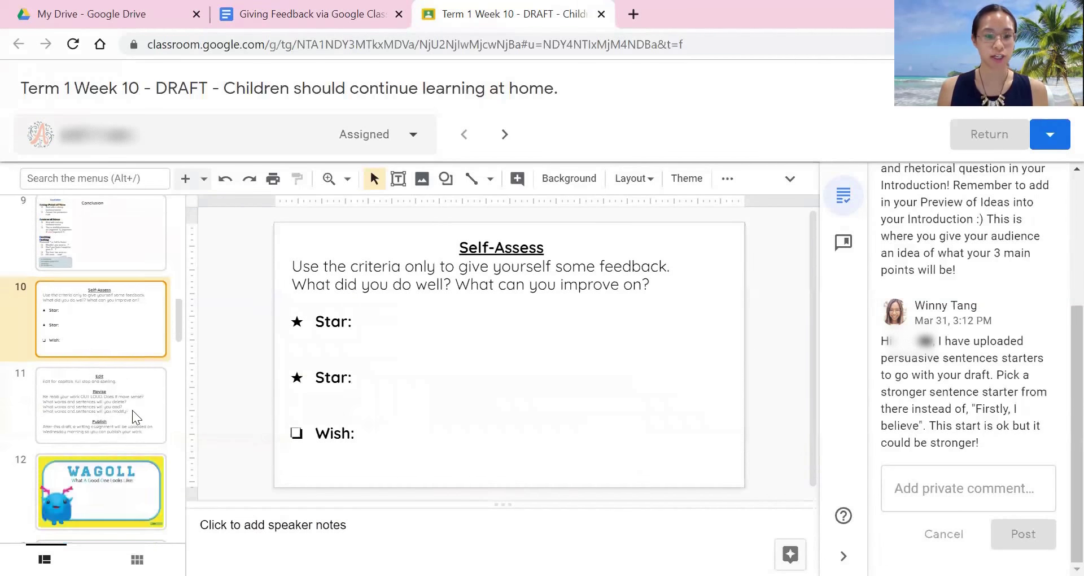
{"action": "left_click", "coordinate": [131, 410]}
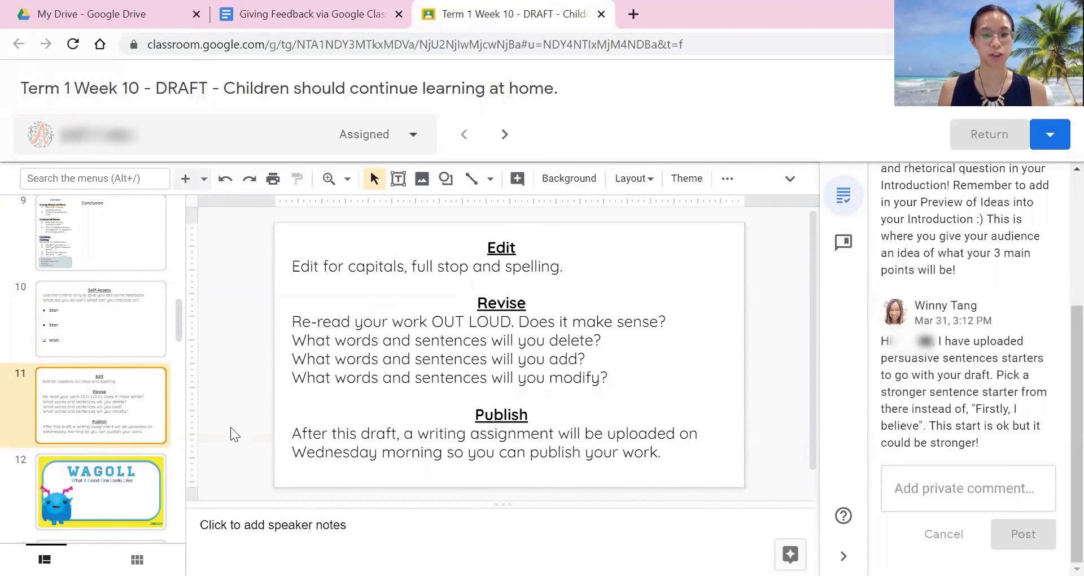
{"action": "scroll", "coordinate": [134, 417], "scroll_direction": "down", "scroll_amount": 2}
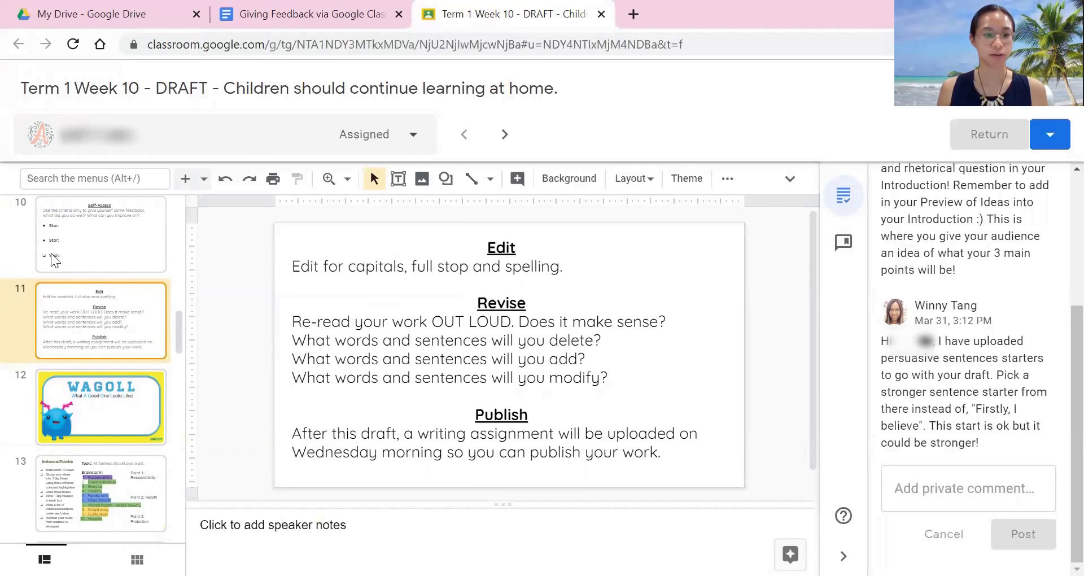
{"action": "scroll", "coordinate": [110, 335], "scroll_direction": "down", "scroll_amount": 2}
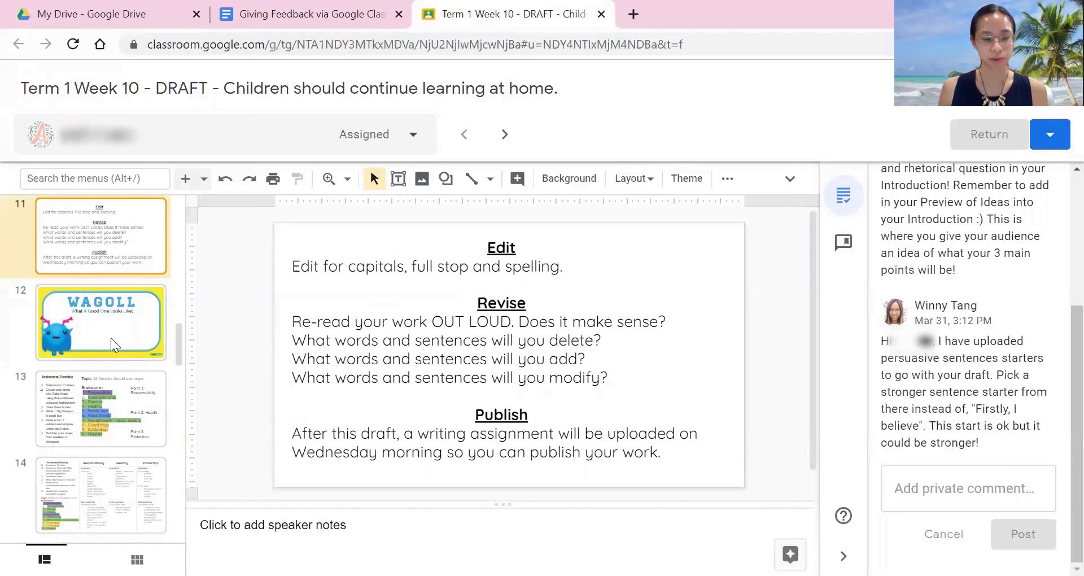
{"action": "left_click", "coordinate": [111, 334]}
{"action": "scroll", "coordinate": [112, 333], "scroll_direction": "down", "scroll_amount": 2}
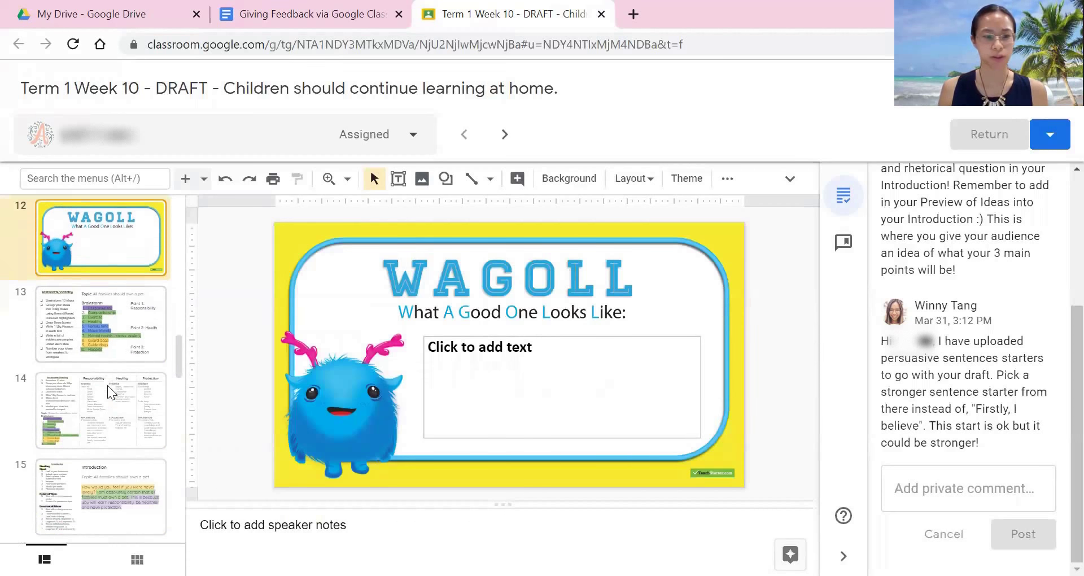
- View the pet example's brainstorm, planning table, Introduction, Arguments 1–3 and Conclusion slides
{"action": "left_click", "coordinate": [111, 332]}
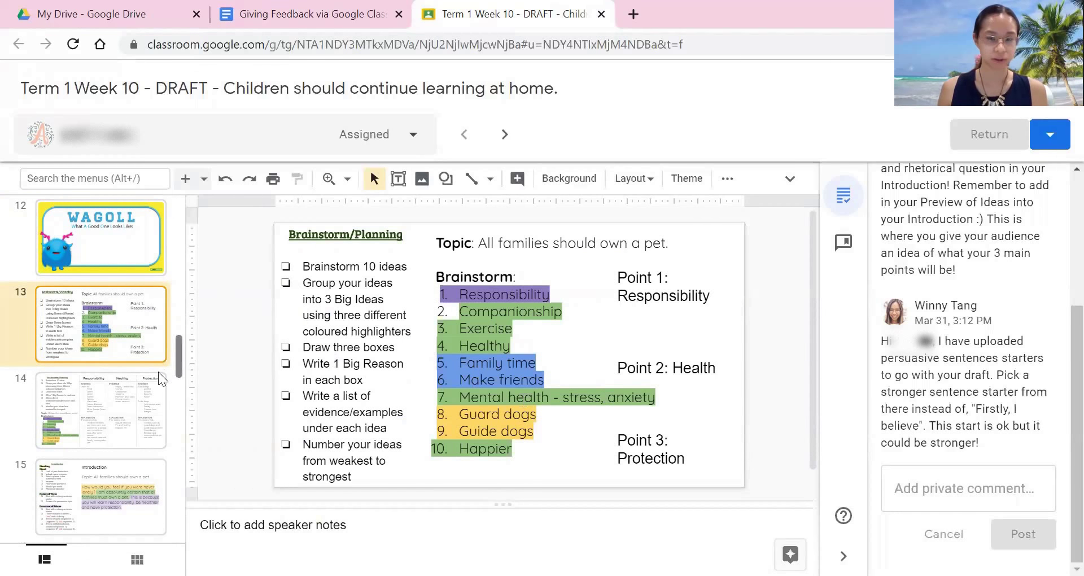
{"action": "left_click", "coordinate": [119, 406]}
{"action": "scroll", "coordinate": [120, 407], "scroll_direction": "down", "scroll_amount": 4}
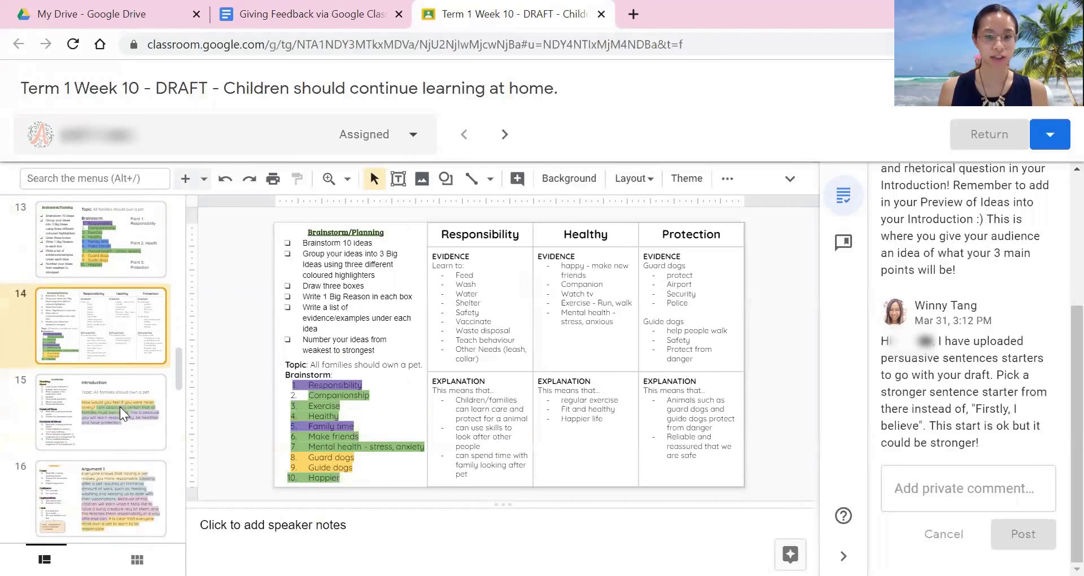
{"action": "left_click", "coordinate": [121, 345]}
{"action": "scroll", "coordinate": [121, 345], "scroll_direction": "down", "scroll_amount": 2}
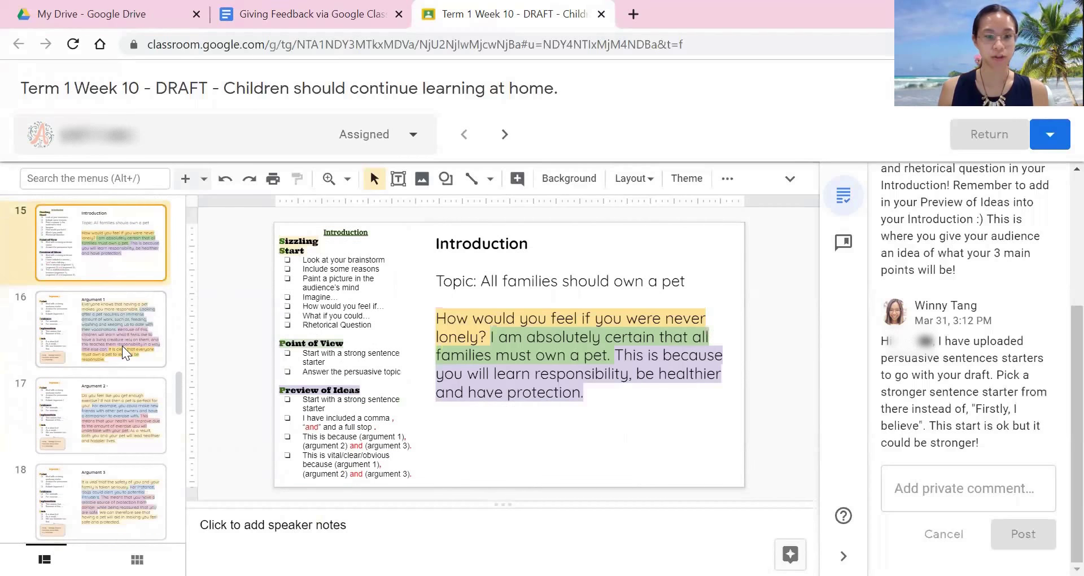
{"action": "left_click", "coordinate": [122, 345]}
{"action": "scroll", "coordinate": [122, 346], "scroll_direction": "down", "scroll_amount": 1}
{"action": "left_click", "coordinate": [122, 347]}
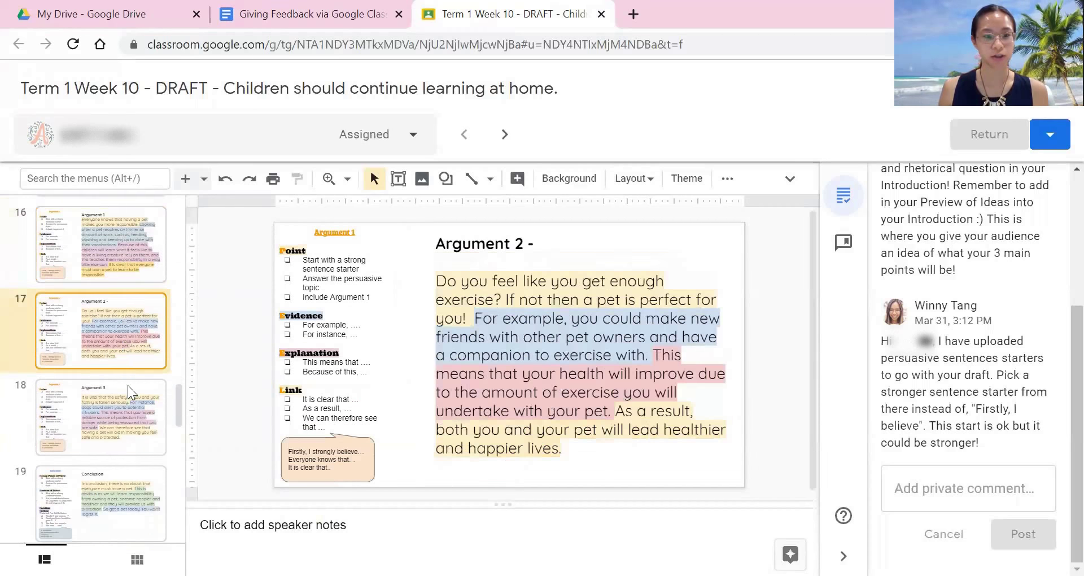
{"action": "left_click", "coordinate": [129, 411]}
{"action": "scroll", "coordinate": [130, 386], "scroll_direction": "down", "scroll_amount": 2}
{"action": "left_click", "coordinate": [126, 350]}
{"action": "scroll", "coordinate": [126, 350], "scroll_direction": "down", "scroll_amount": 1}
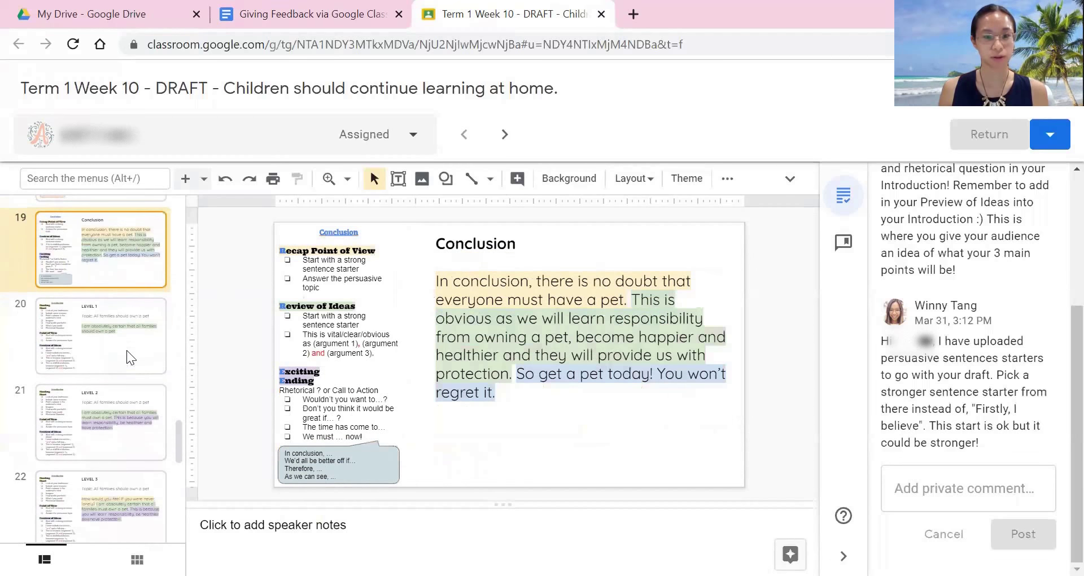
- Compare the LEVEL 1, 2 and 3 example introductions, going back and forth between them
{"action": "left_click", "coordinate": [127, 358]}
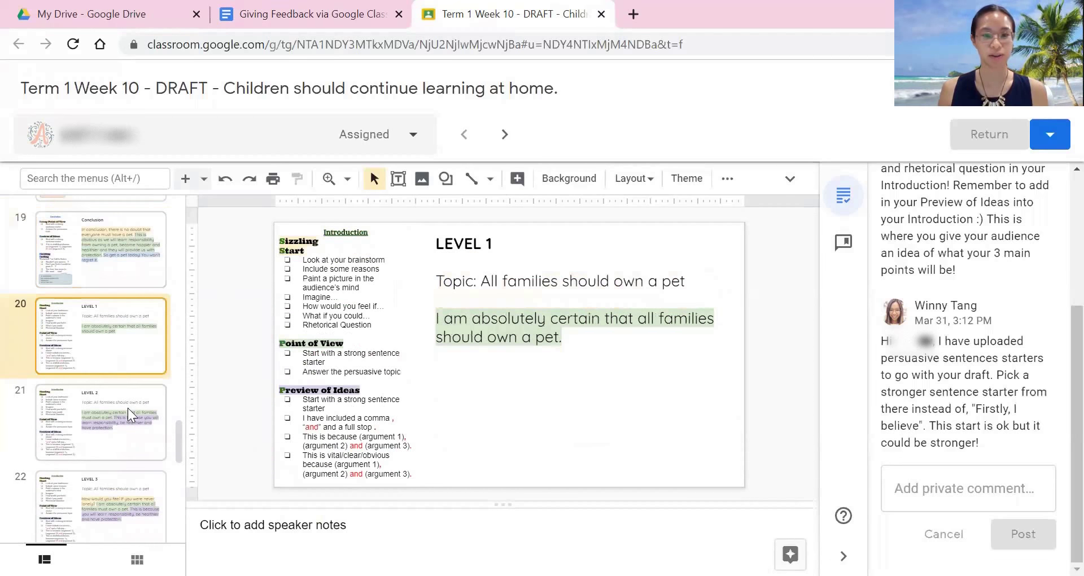
{"action": "left_click", "coordinate": [128, 407]}
{"action": "scroll", "coordinate": [128, 408], "scroll_direction": "down", "scroll_amount": 1}
{"action": "left_click", "coordinate": [128, 405]}
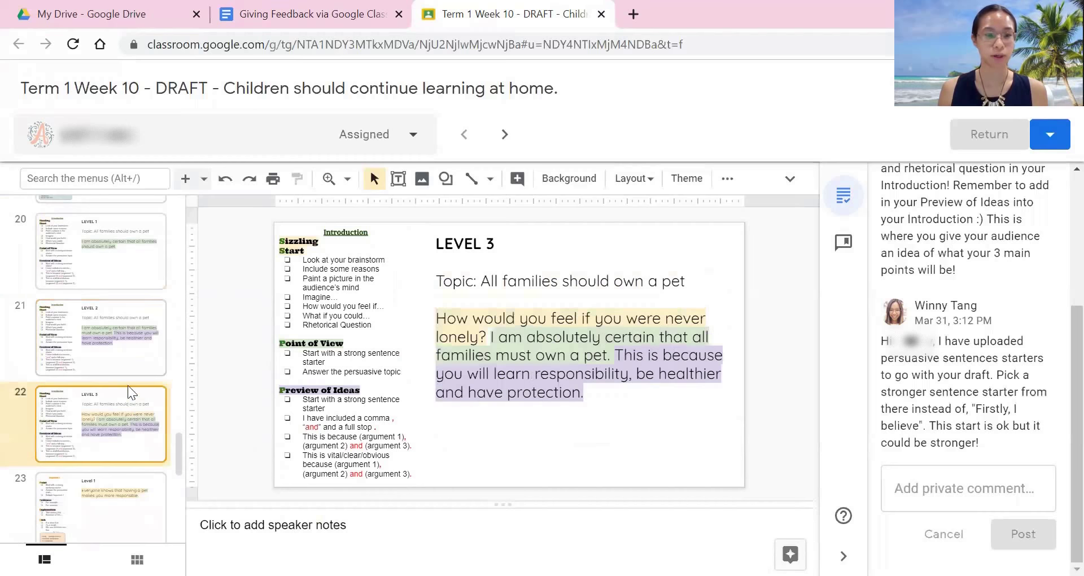
{"action": "left_click", "coordinate": [139, 258]}
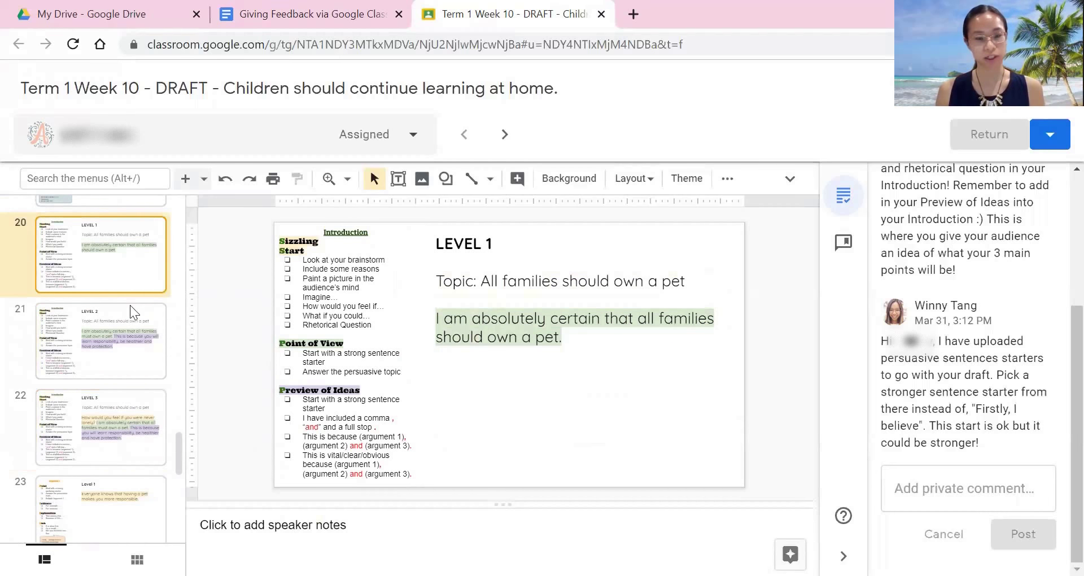
{"action": "left_click", "coordinate": [126, 358]}
{"action": "scroll", "coordinate": [135, 416], "scroll_direction": "down", "scroll_amount": 1}
{"action": "left_click", "coordinate": [130, 343]}
{"action": "scroll", "coordinate": [130, 343], "scroll_direction": "down", "scroll_amount": 3}
{"action": "scroll", "coordinate": [139, 443], "scroll_direction": "up", "scroll_amount": 20}
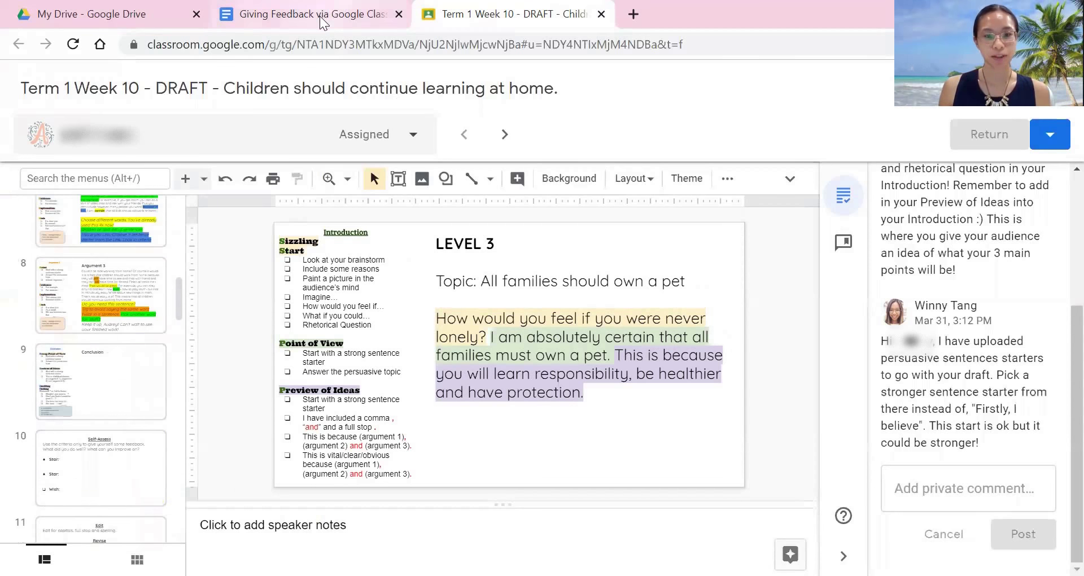
{"action": "left_click", "coordinate": [322, 17]}
- Scroll through the 'Giving Feedback via Google Classroom and Zoom' notes, then go back to Classroom
{"action": "scroll", "coordinate": [643, 349], "scroll_direction": "down", "scroll_amount": 2}
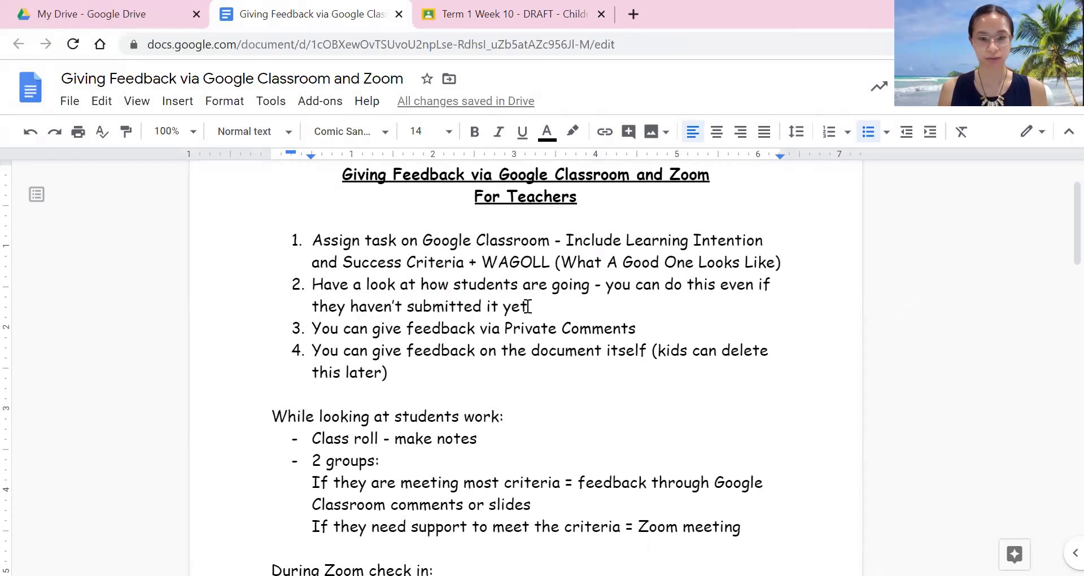
{"action": "left_click", "coordinate": [528, 17]}
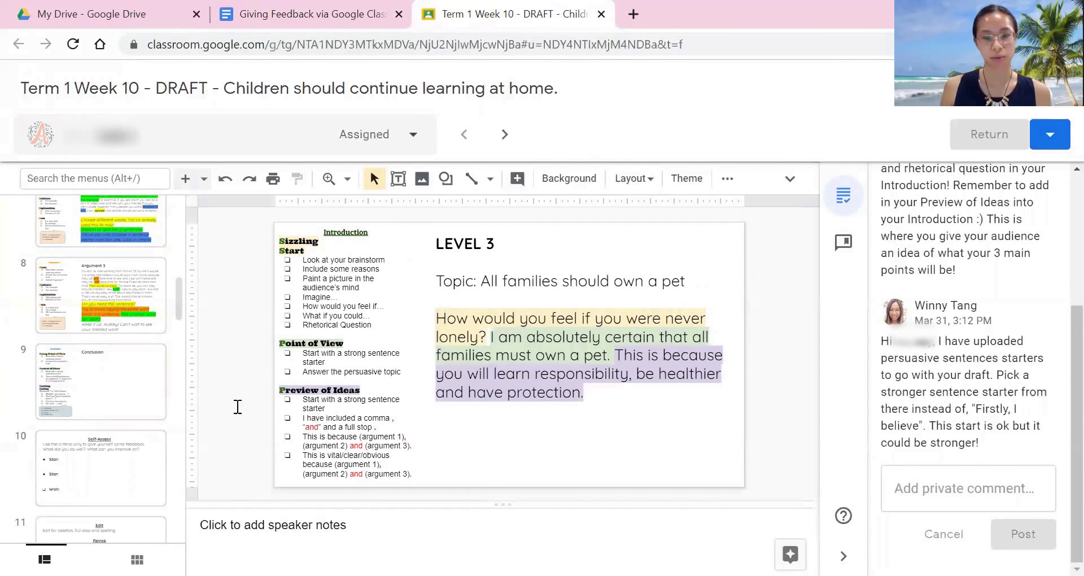
- Reread the private comments and return to the Introduction slide noting 'Use a strong sentence starter here instead.'
{"action": "scroll", "coordinate": [140, 410], "scroll_direction": "up", "scroll_amount": 10}
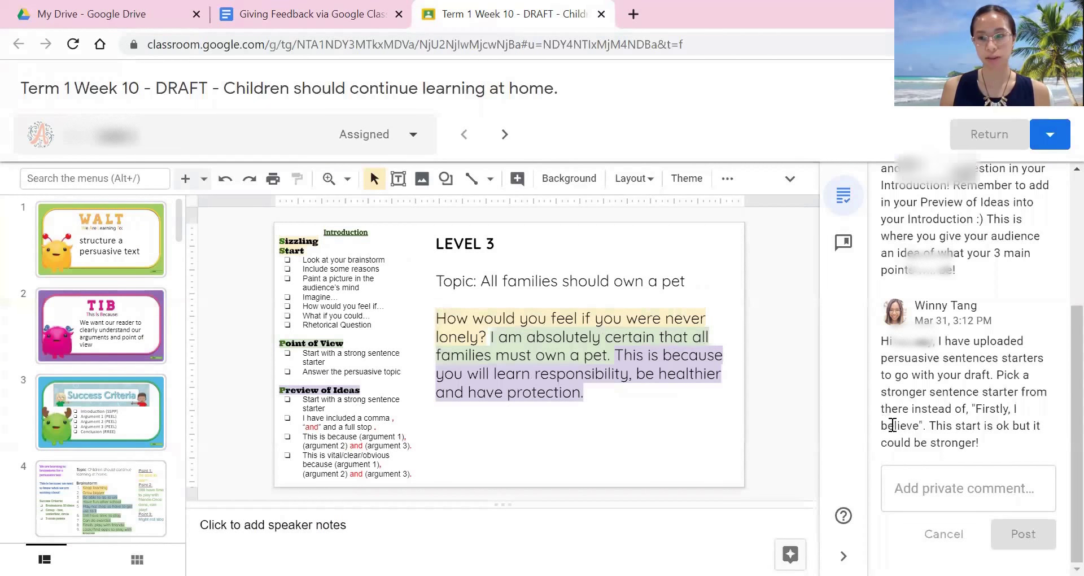
{"action": "scroll", "coordinate": [892, 425], "scroll_direction": "up", "scroll_amount": 5}
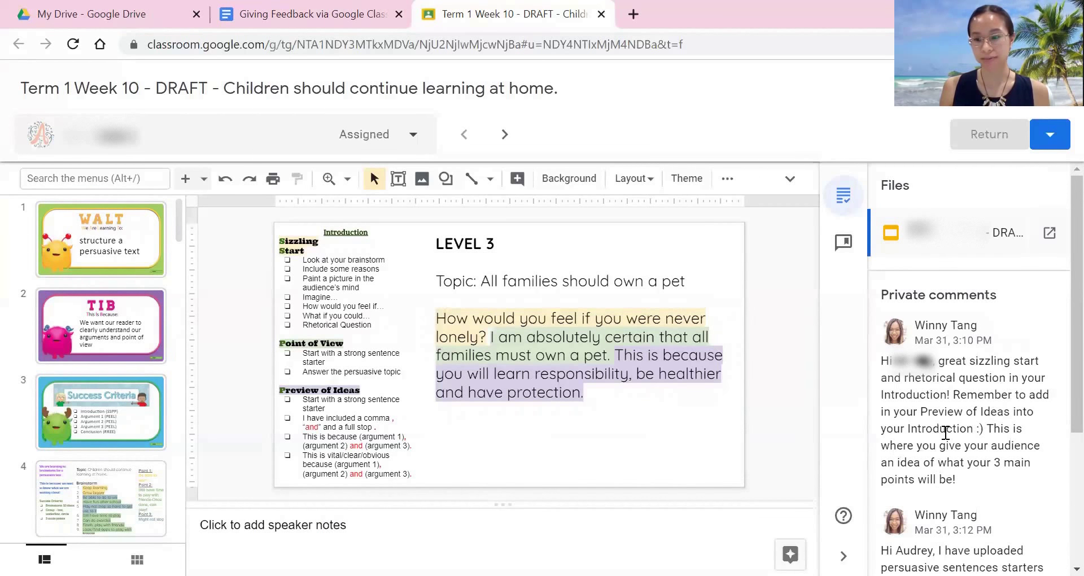
{"action": "scroll", "coordinate": [960, 452], "scroll_direction": "down", "scroll_amount": 4}
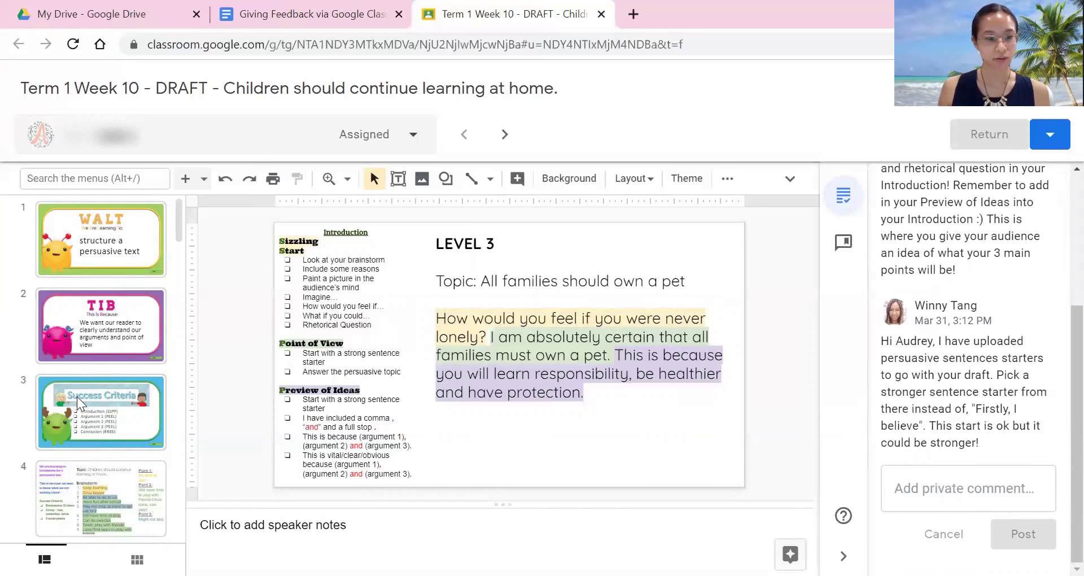
{"action": "scroll", "coordinate": [76, 397], "scroll_direction": "down", "scroll_amount": 6}
{"action": "left_click", "coordinate": [111, 269]}
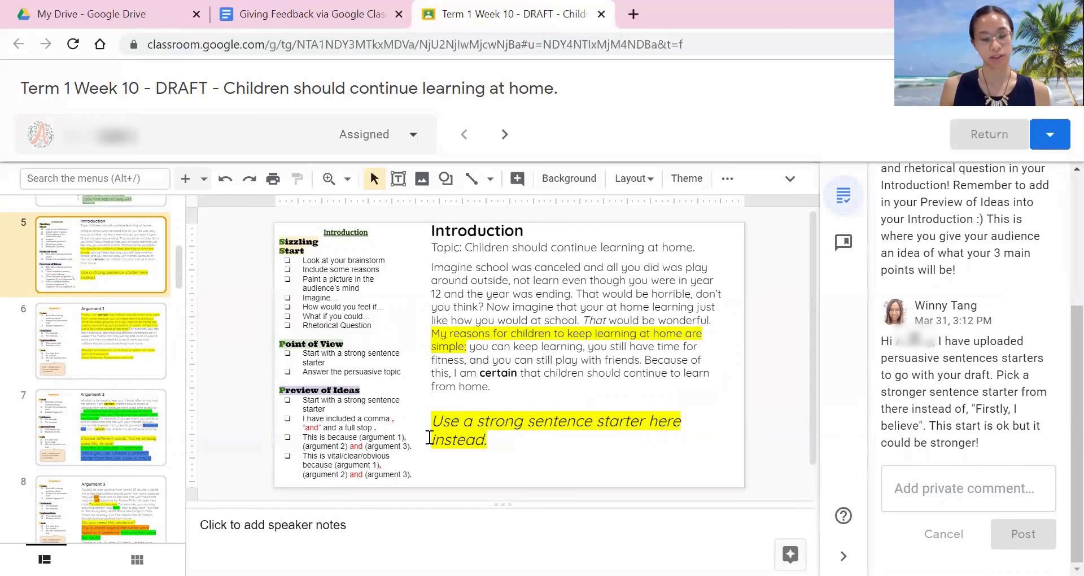
- Review the Argument 1, 2 and 3 slides and their highlighted feedback
{"action": "left_click", "coordinate": [90, 355]}
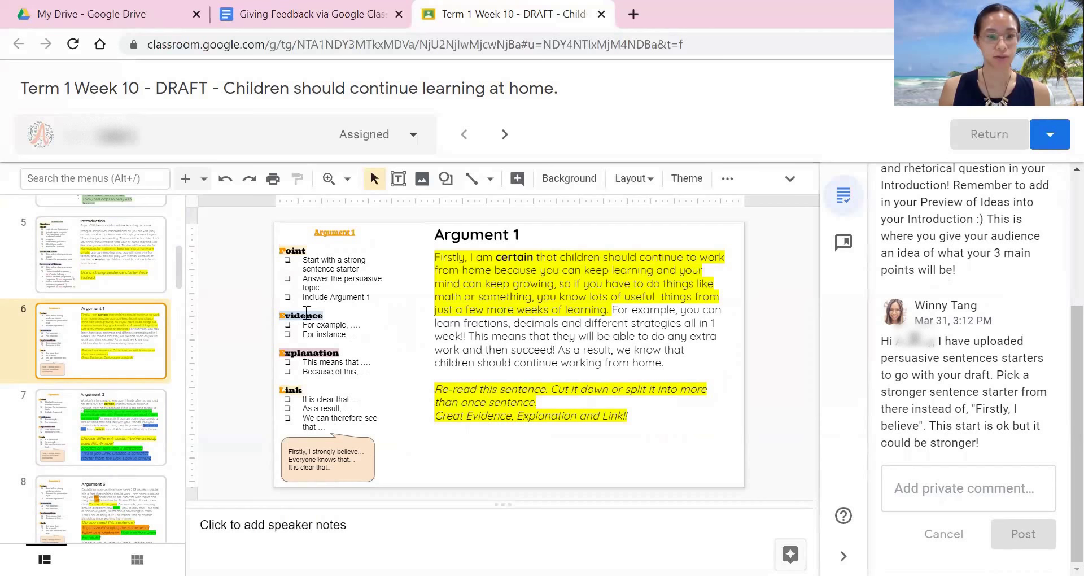
{"action": "left_click", "coordinate": [120, 438]}
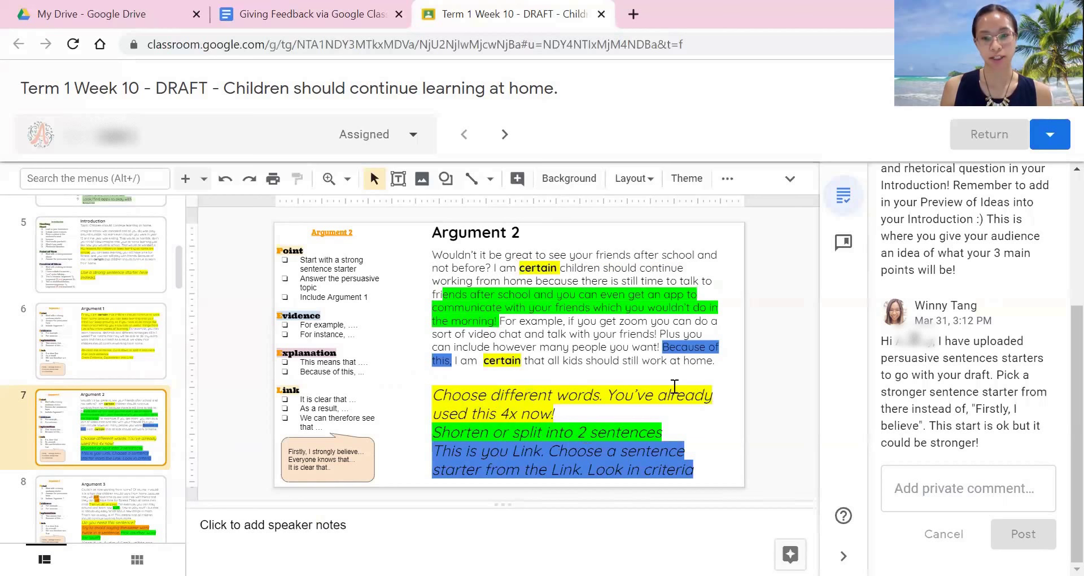
{"action": "scroll", "coordinate": [95, 453], "scroll_direction": "down", "scroll_amount": 3}
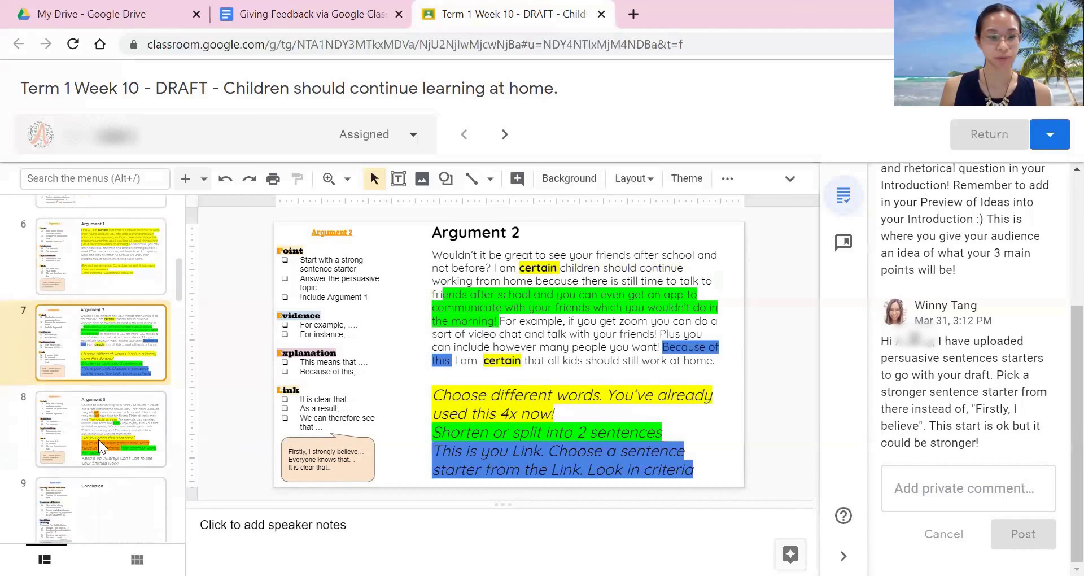
{"action": "left_click", "coordinate": [99, 438]}
{"action": "left_click", "coordinate": [134, 337]}
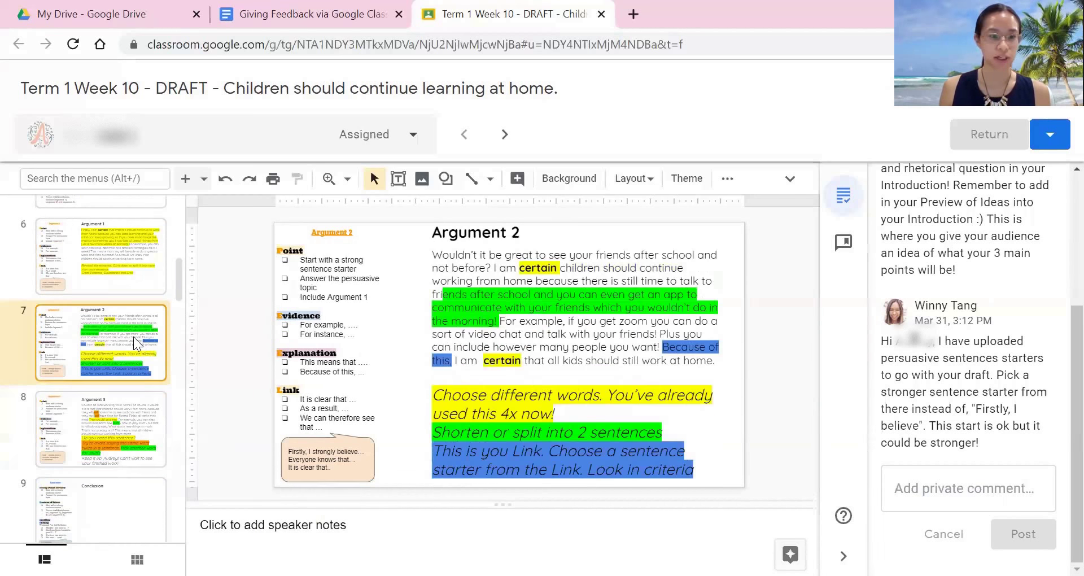
{"action": "left_click", "coordinate": [129, 417]}
- Review the Conclusion and Self-Assess slides, then revisit Argument 3's notes about repeated words and 'stuff'
{"action": "scroll", "coordinate": [129, 412], "scroll_direction": "down", "scroll_amount": 3}
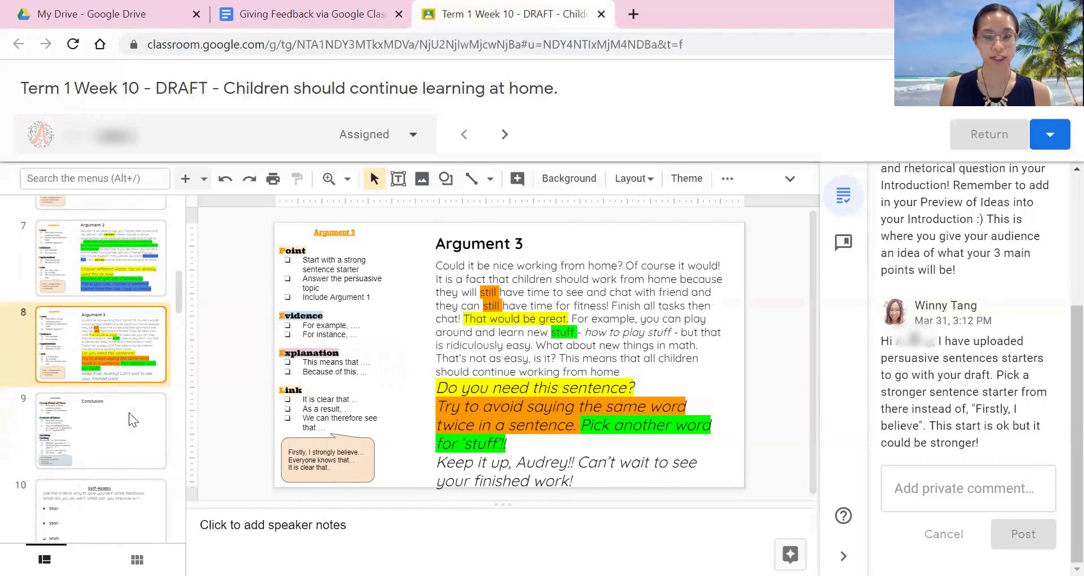
{"action": "left_click", "coordinate": [134, 449]}
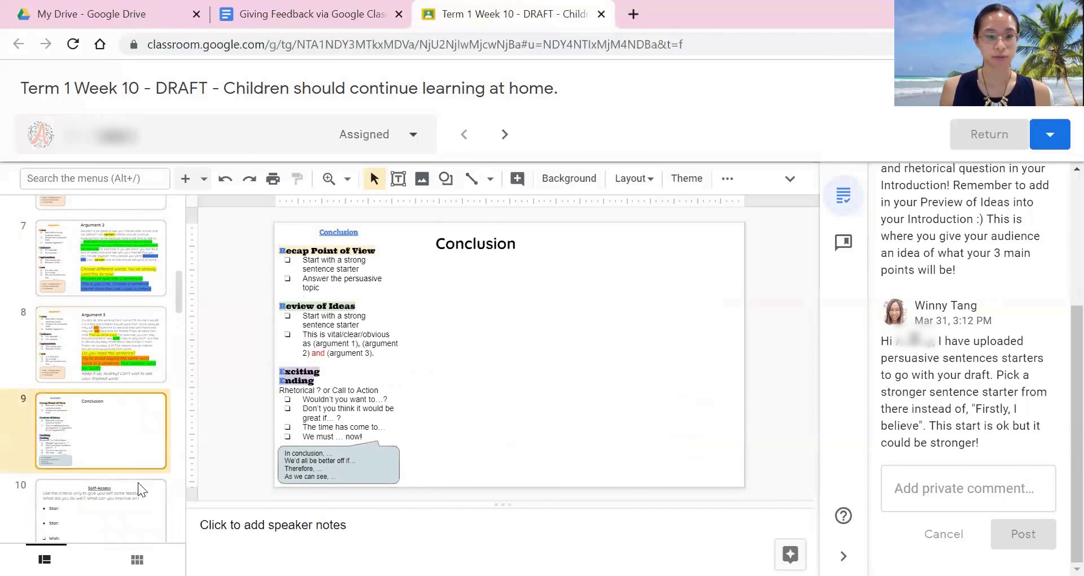
{"action": "scroll", "coordinate": [135, 469], "scroll_direction": "down", "scroll_amount": 3}
{"action": "left_click", "coordinate": [130, 456]}
{"action": "left_click", "coordinate": [115, 388]}
{"action": "left_click", "coordinate": [117, 455]}
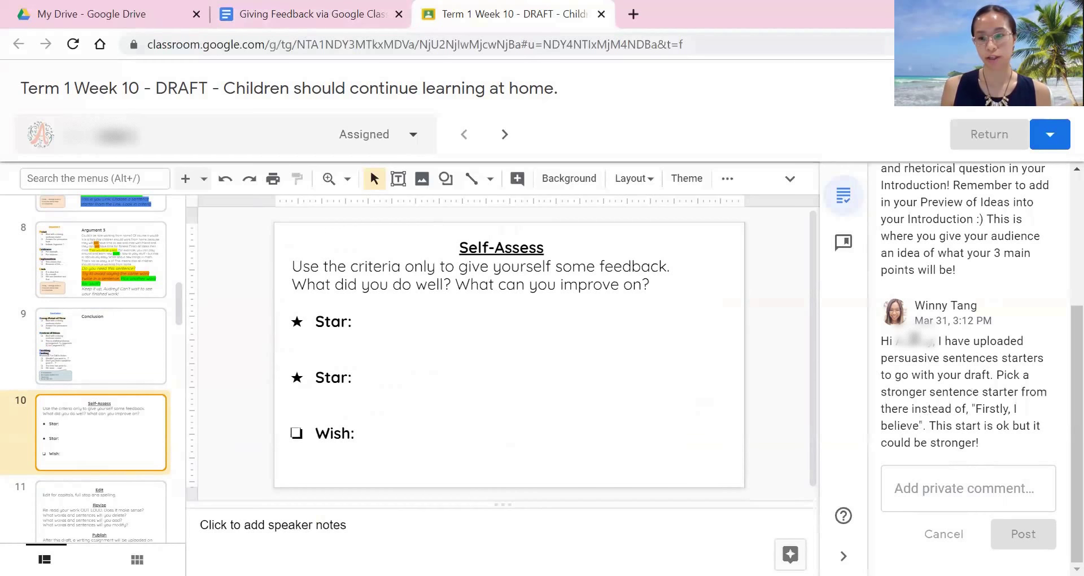
{"action": "left_click", "coordinate": [82, 256]}
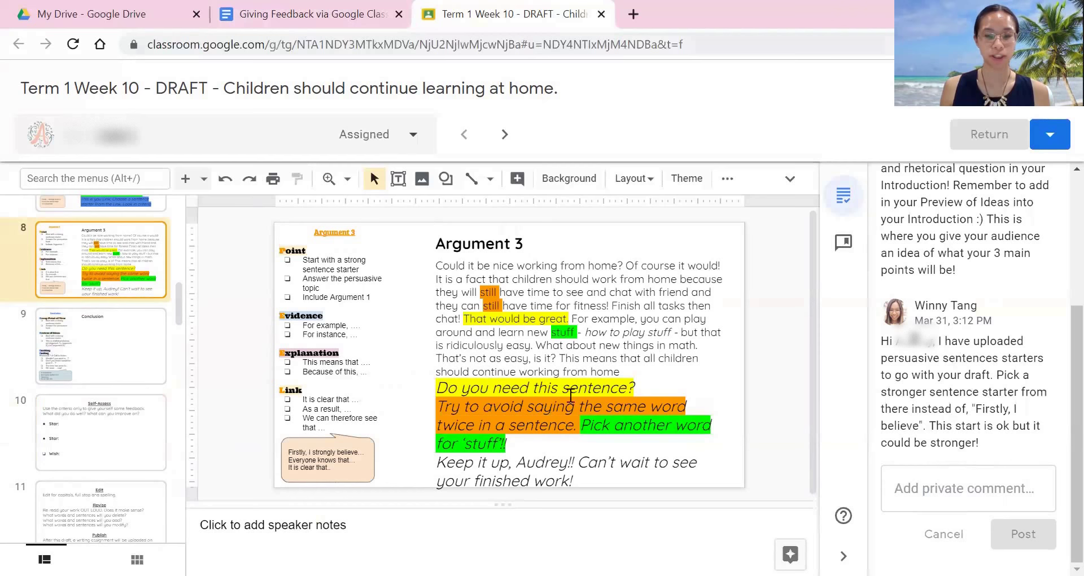
{"action": "left_click", "coordinate": [329, 15]}
{"action": "scroll", "coordinate": [480, 348], "scroll_direction": "down", "scroll_amount": 3}
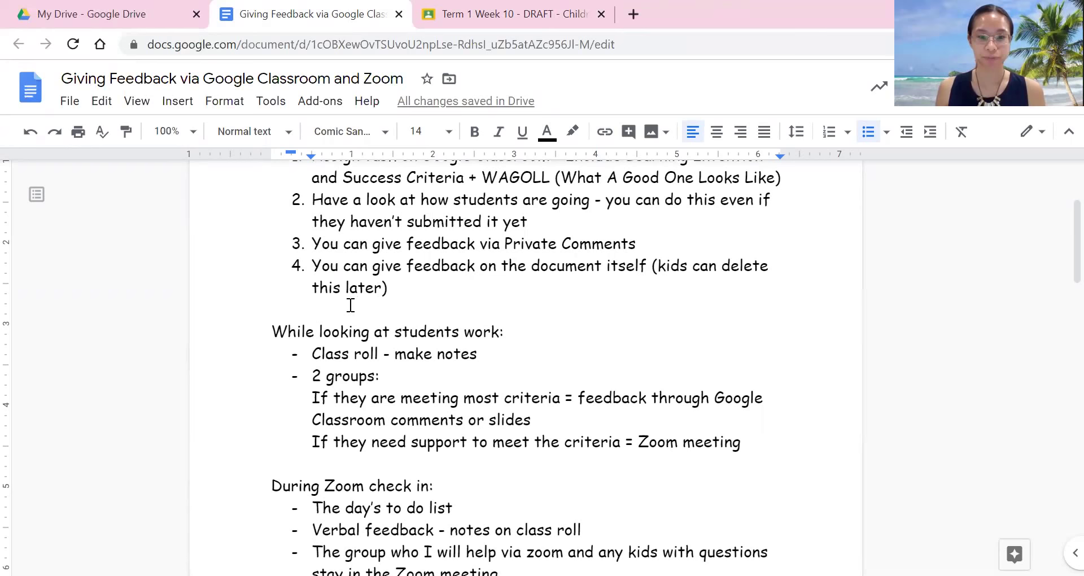
{"action": "scroll", "coordinate": [350, 304], "scroll_direction": "down", "scroll_amount": 3}
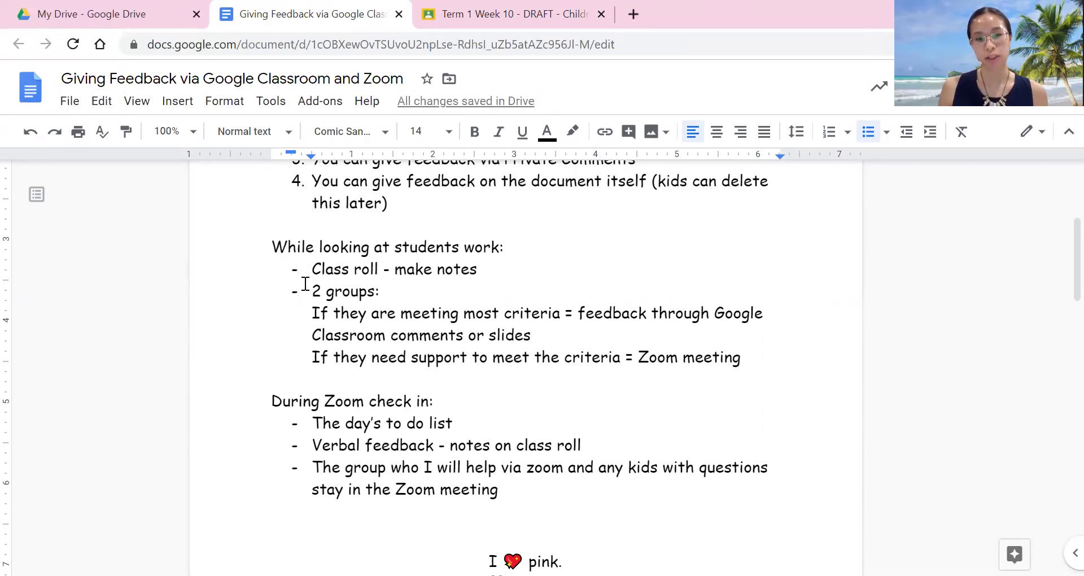
{"action": "left_click_drag", "start_coordinate": [309, 291], "coordinate": [399, 290]}
{"action": "left_click", "coordinate": [457, 290]}
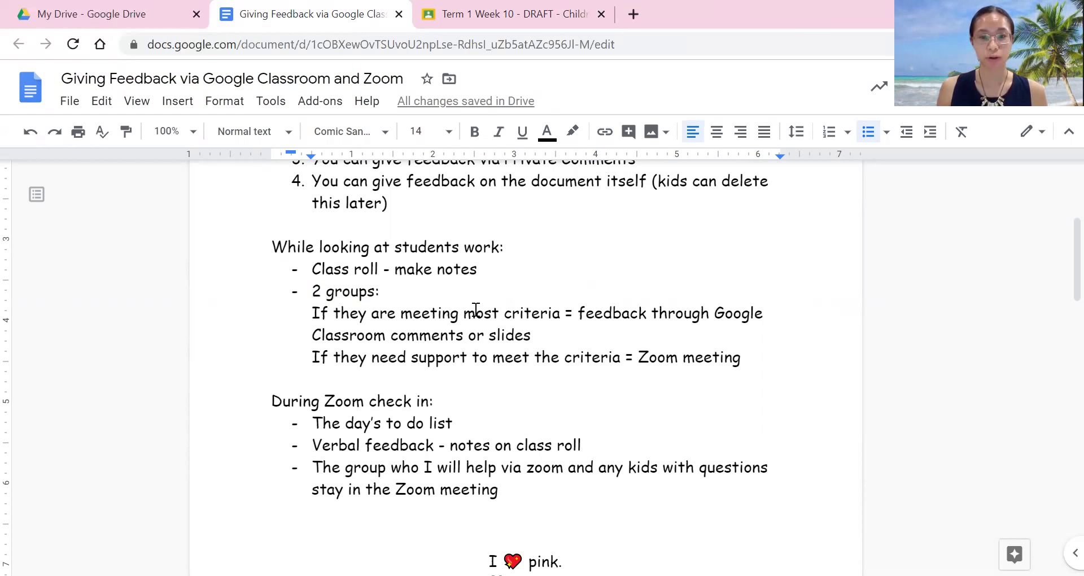
{"action": "left_click_drag", "start_coordinate": [577, 312], "coordinate": [610, 334]}
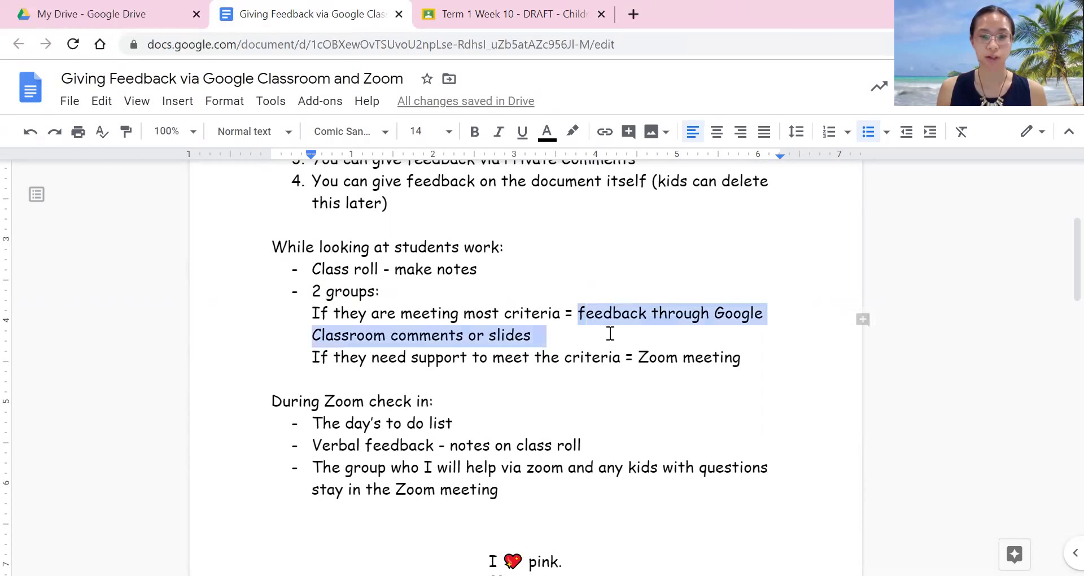
{"action": "left_click", "coordinate": [545, 339]}
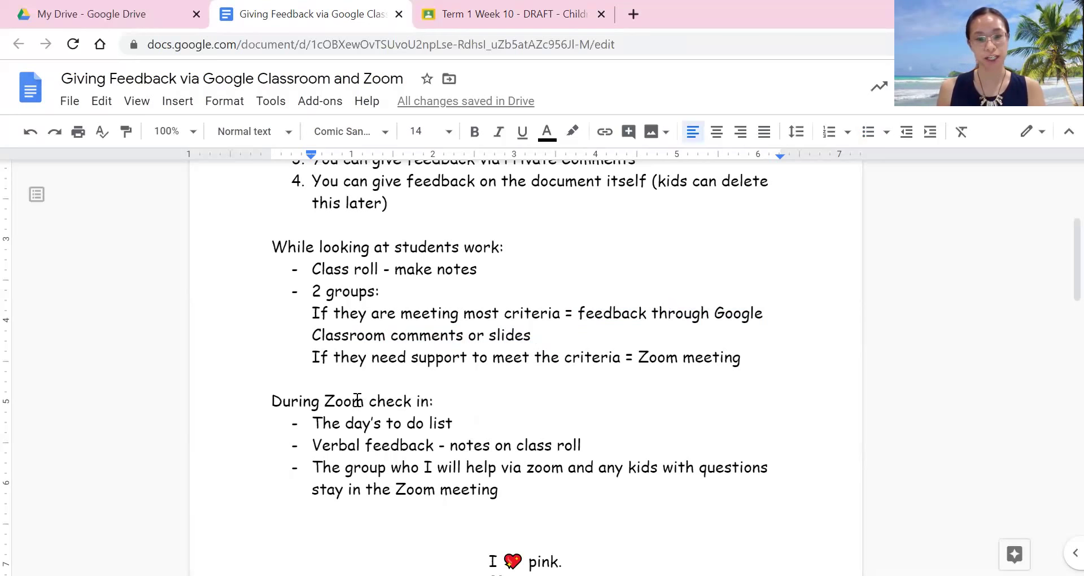
{"action": "left_click", "coordinate": [312, 422]}
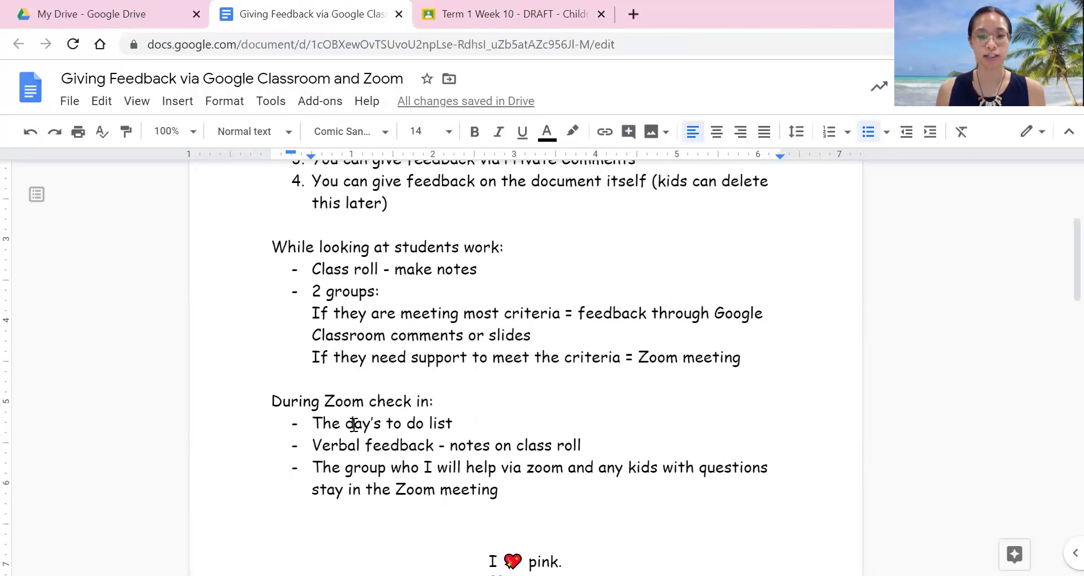
{"action": "left_click", "coordinate": [476, 418]}
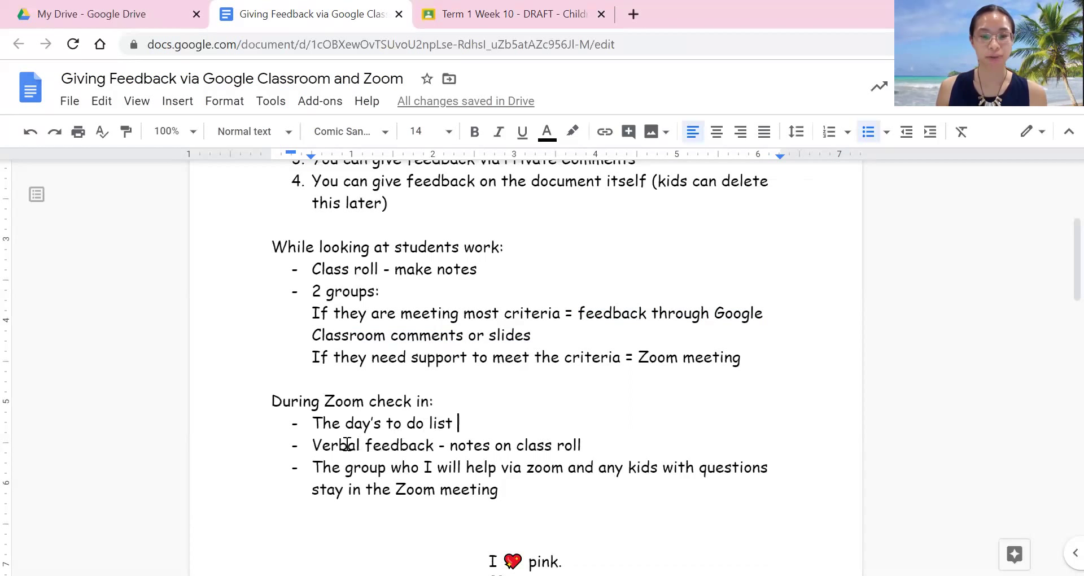
{"action": "left_click_drag", "start_coordinate": [317, 446], "coordinate": [592, 443]}
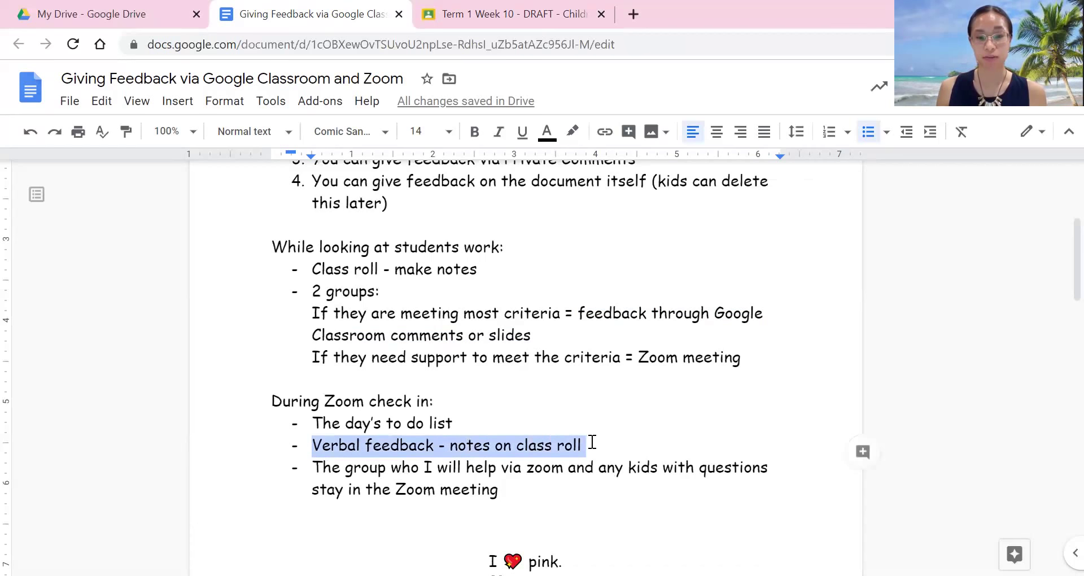
{"action": "left_click", "coordinate": [440, 447]}
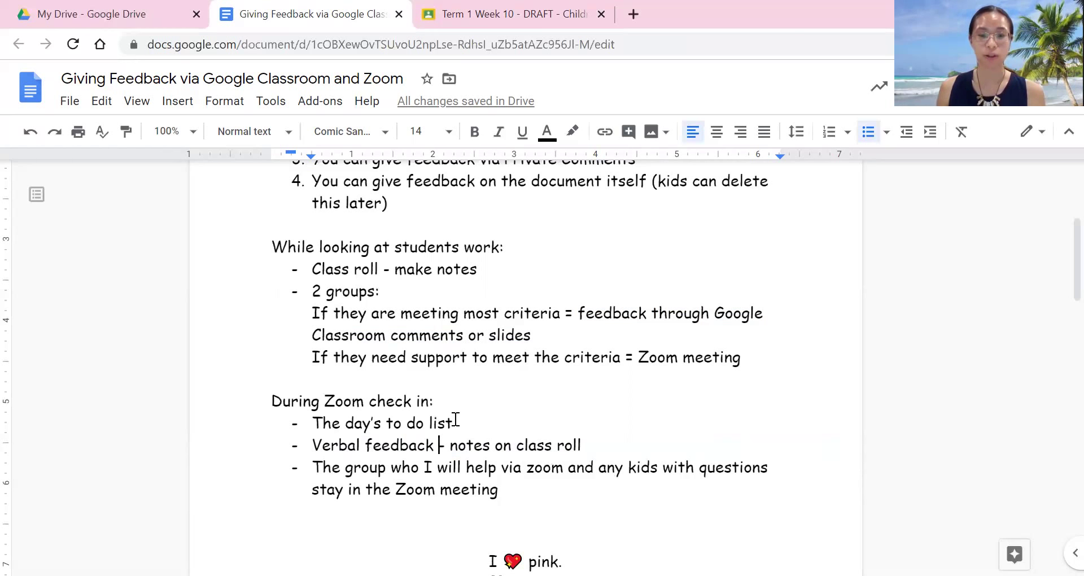
{"action": "left_click", "coordinate": [609, 446]}
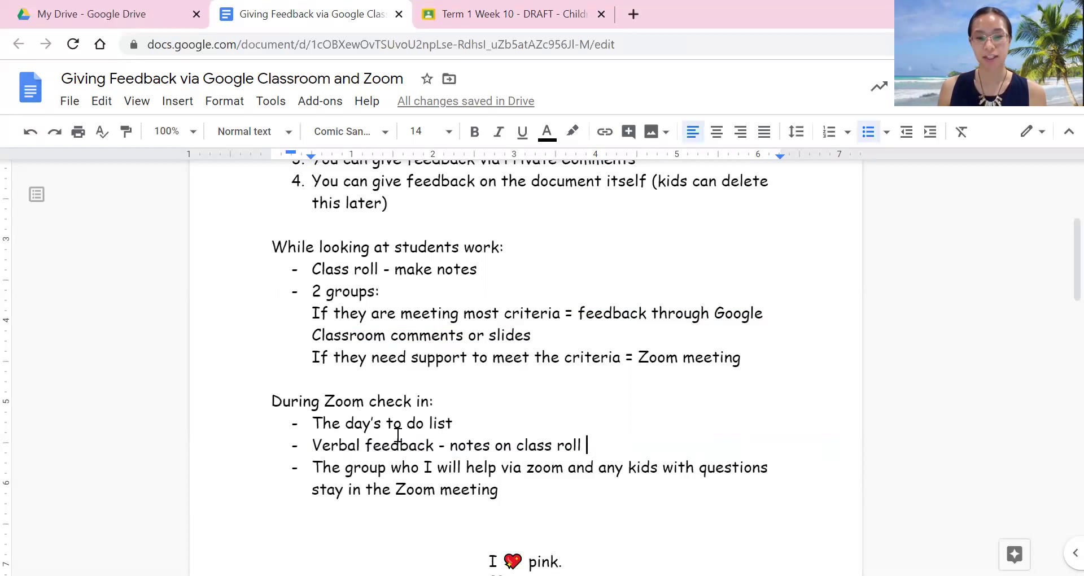
{"action": "left_click_drag", "start_coordinate": [315, 467], "coordinate": [497, 474]}
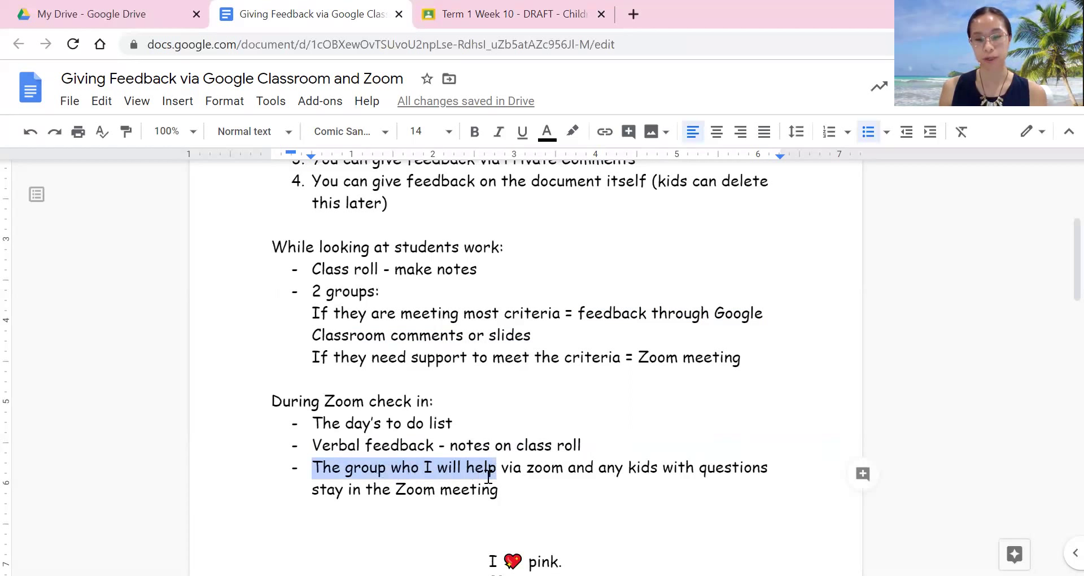
{"action": "left_click_drag", "start_coordinate": [312, 356], "coordinate": [735, 353]}
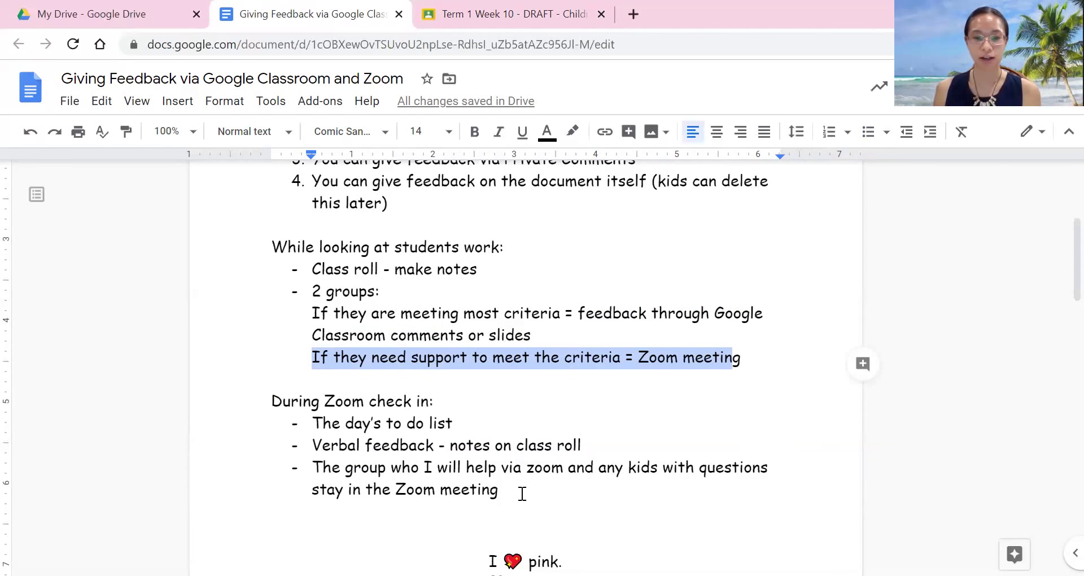
{"action": "scroll", "coordinate": [522, 494], "scroll_direction": "up", "scroll_amount": 2}
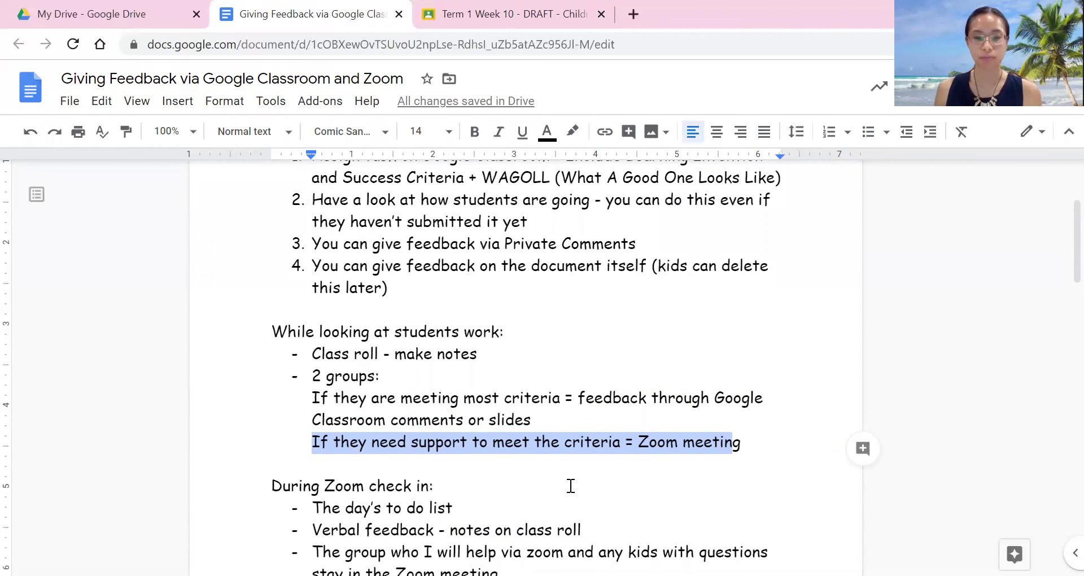
{"action": "left_click", "coordinate": [772, 443]}
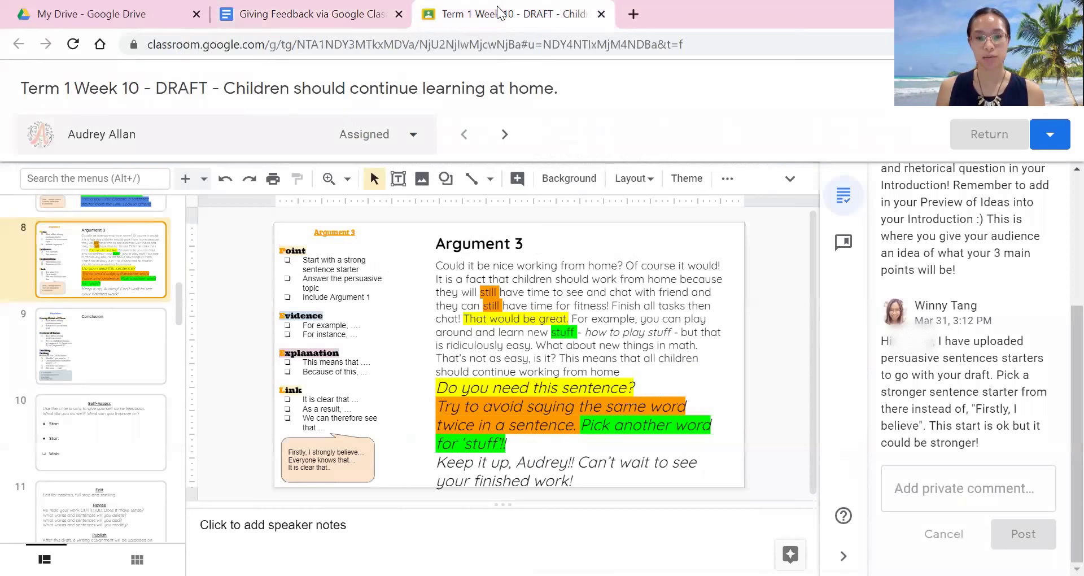
{"action": "left_click", "coordinate": [500, 13]}
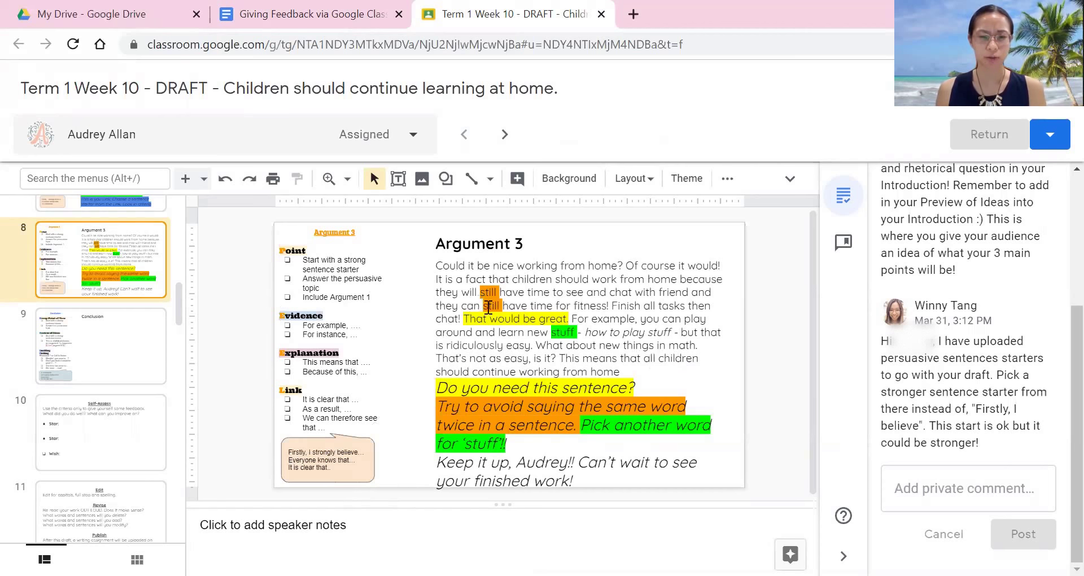
{"action": "left_click", "coordinate": [298, 16]}
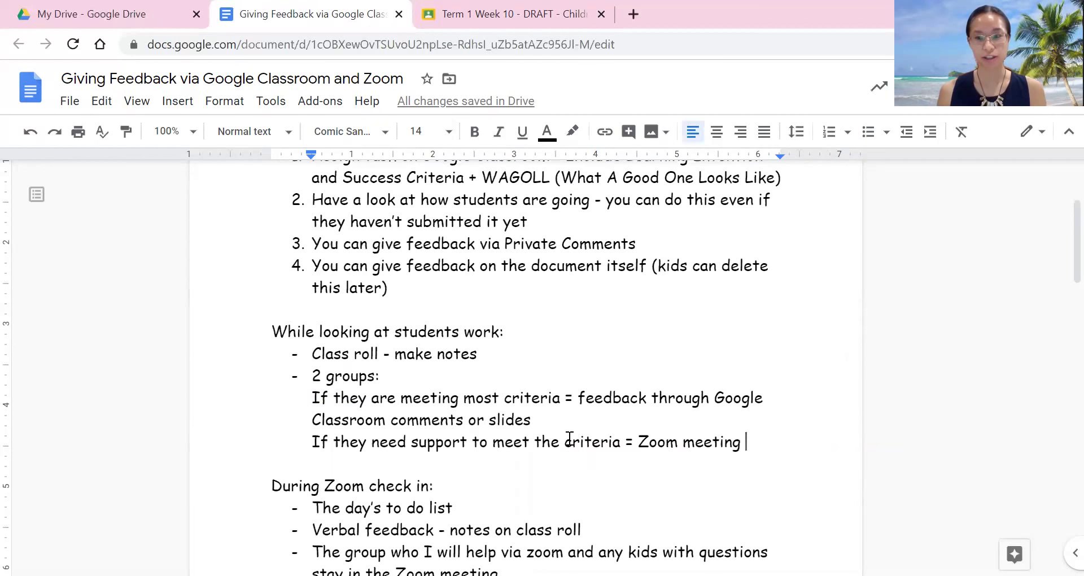
{"action": "scroll", "coordinate": [569, 439], "scroll_direction": "up", "scroll_amount": 3}
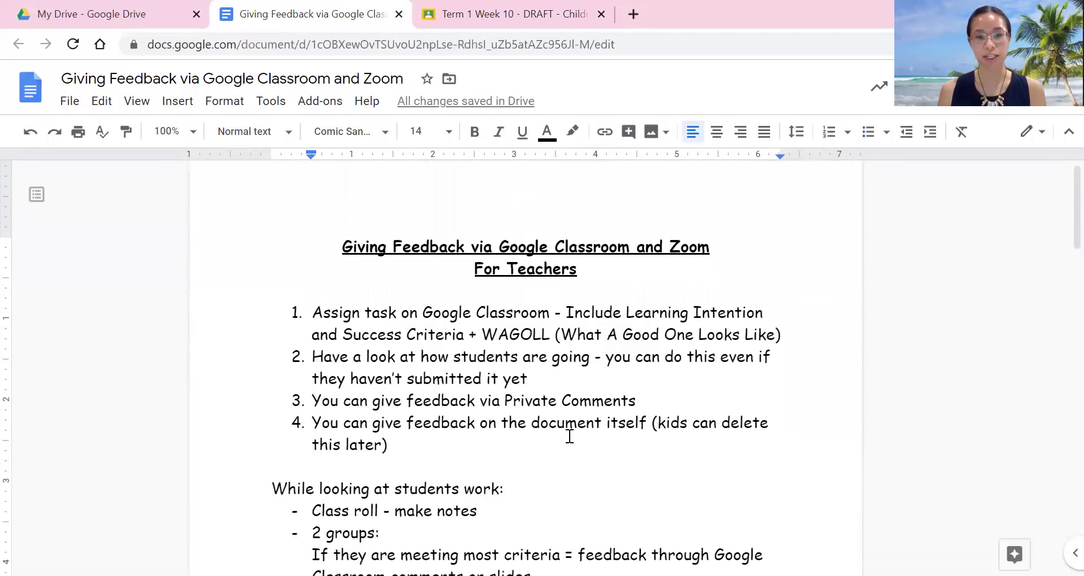
{"action": "scroll", "coordinate": [569, 439], "scroll_direction": "down", "scroll_amount": 2}
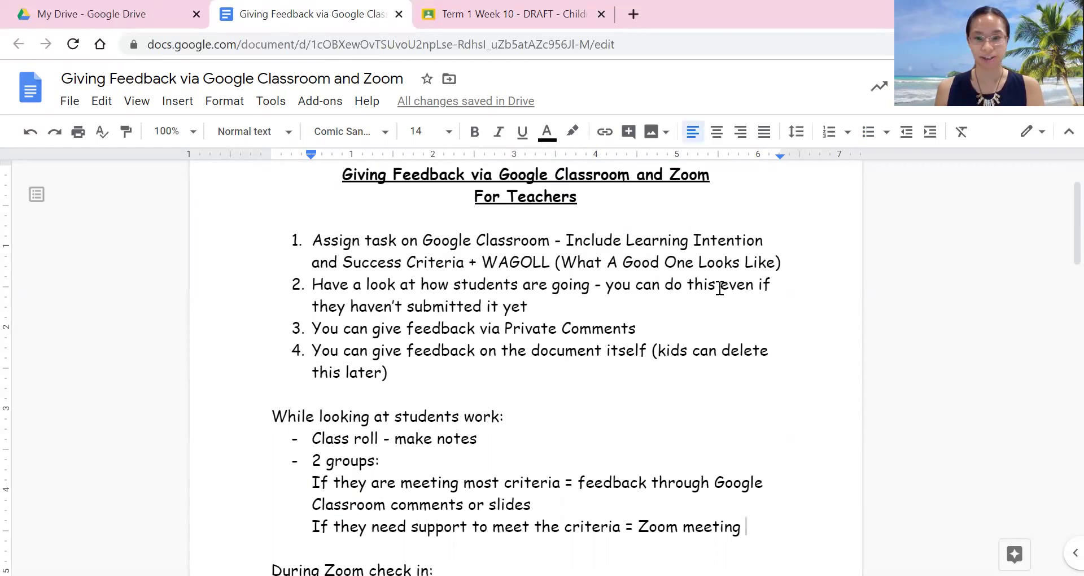
{"action": "scroll", "coordinate": [718, 306], "scroll_direction": "down", "scroll_amount": 2}
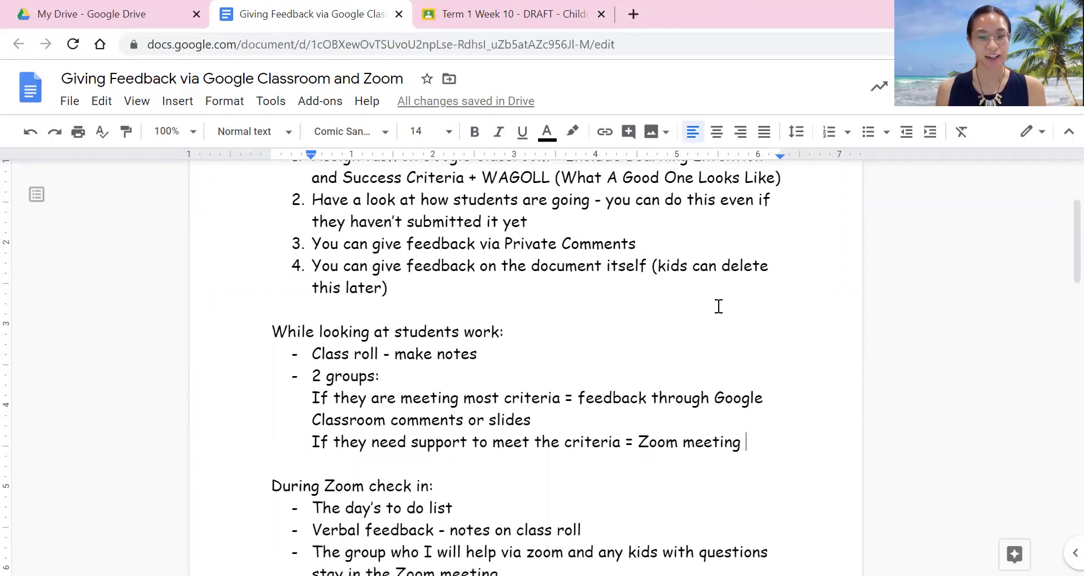
{"action": "scroll", "coordinate": [718, 306], "scroll_direction": "down", "scroll_amount": 6}
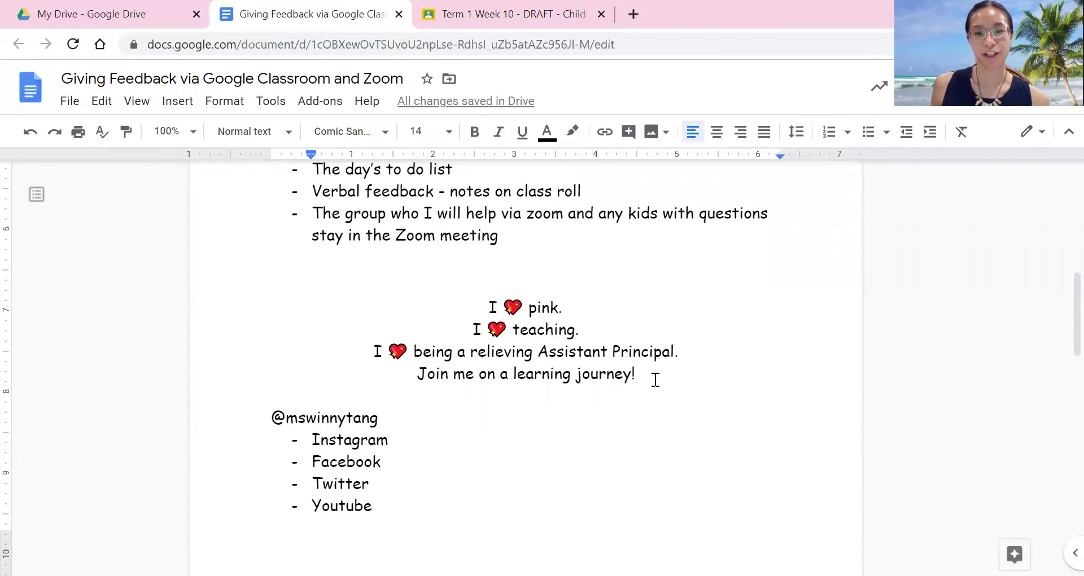
{"action": "scroll", "coordinate": [655, 380], "scroll_direction": "up", "scroll_amount": 1}
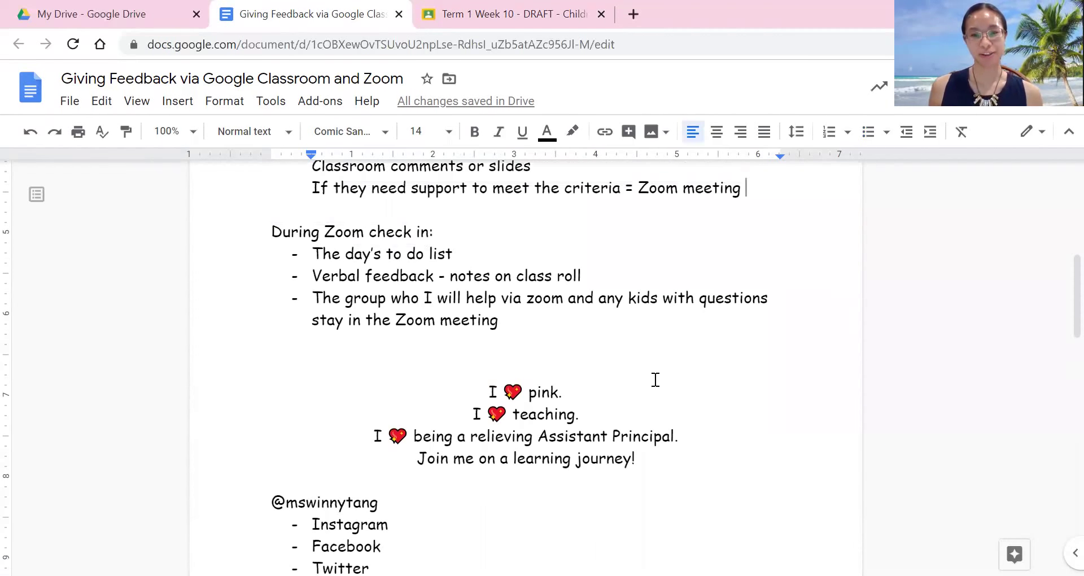